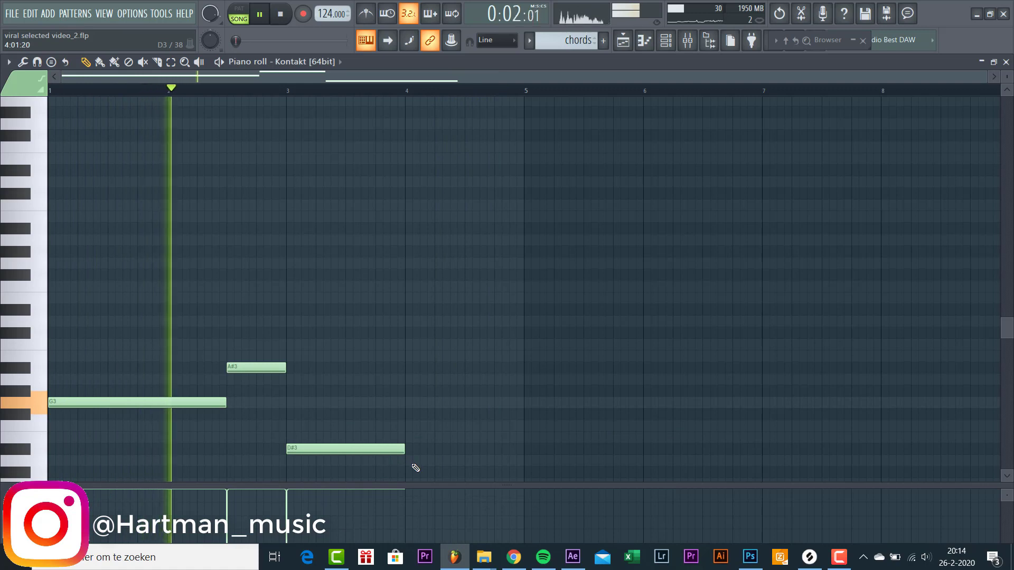
# Add a one-bar note at bar 4 of the chord roots, raise it an octave to C4, and play back the pattern
pyautogui.scroll(-2, 423, 399)
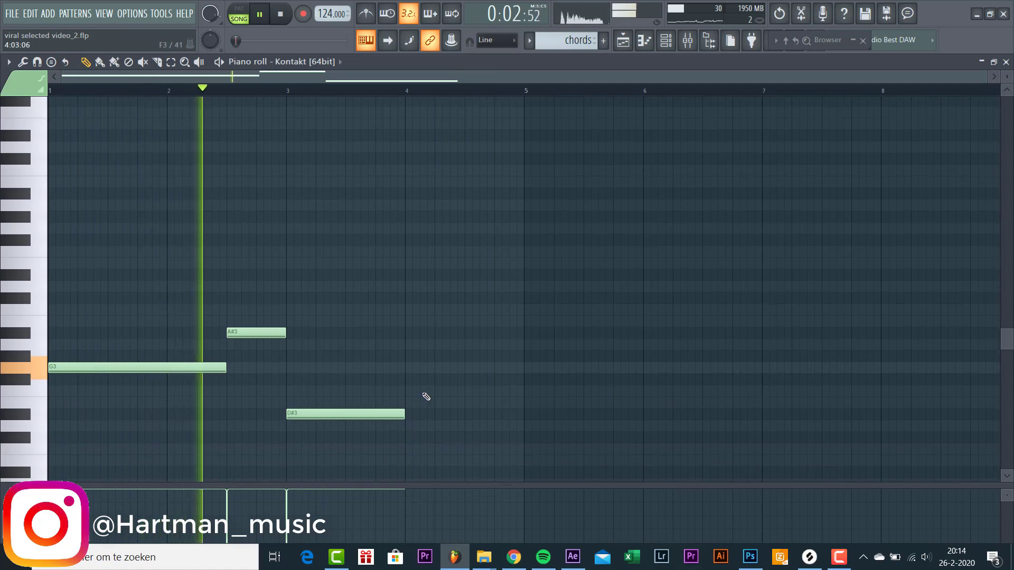
pyautogui.click(418, 438)
pyautogui.moveTo(464, 439)
pyautogui.mouseDown()
pyautogui.moveTo(452, 452)
pyautogui.moveTo(465, 454)
pyautogui.moveTo(460, 446)
pyautogui.mouseUp()
pyautogui.hotkey('ctrl', 'Up')
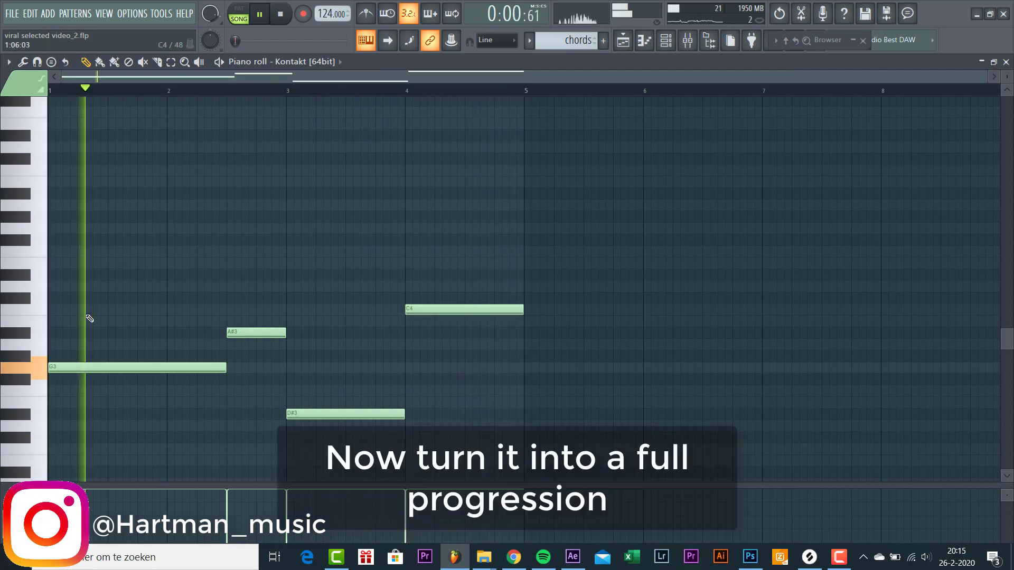
pyautogui.hotkey('ctrl', 'a')
pyautogui.press('space')
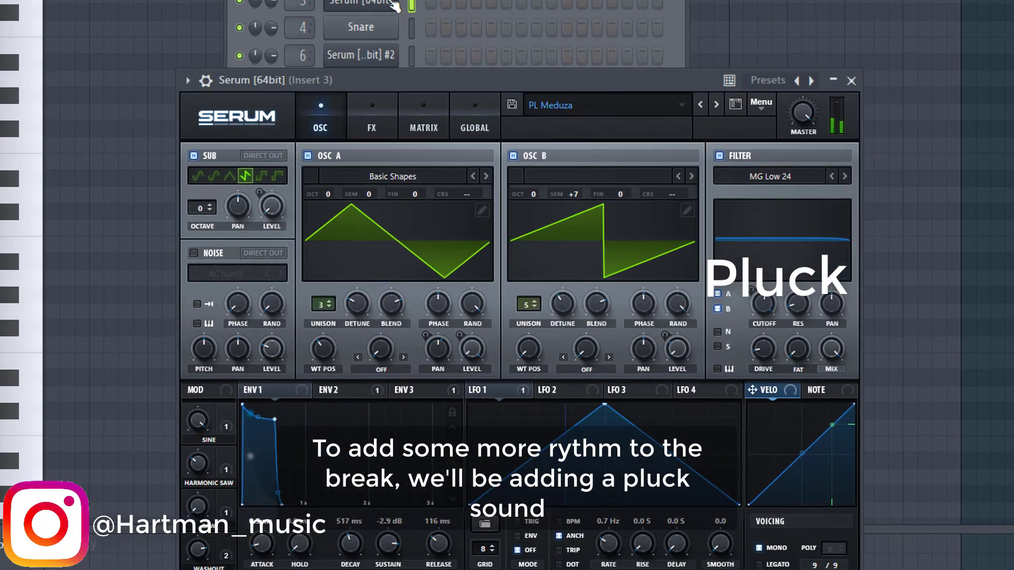
# Lay out the repeated G4 notes at the start of the pluck pattern and adjust the pluck synth's Washout macro
pyautogui.rightClick(395, 5)
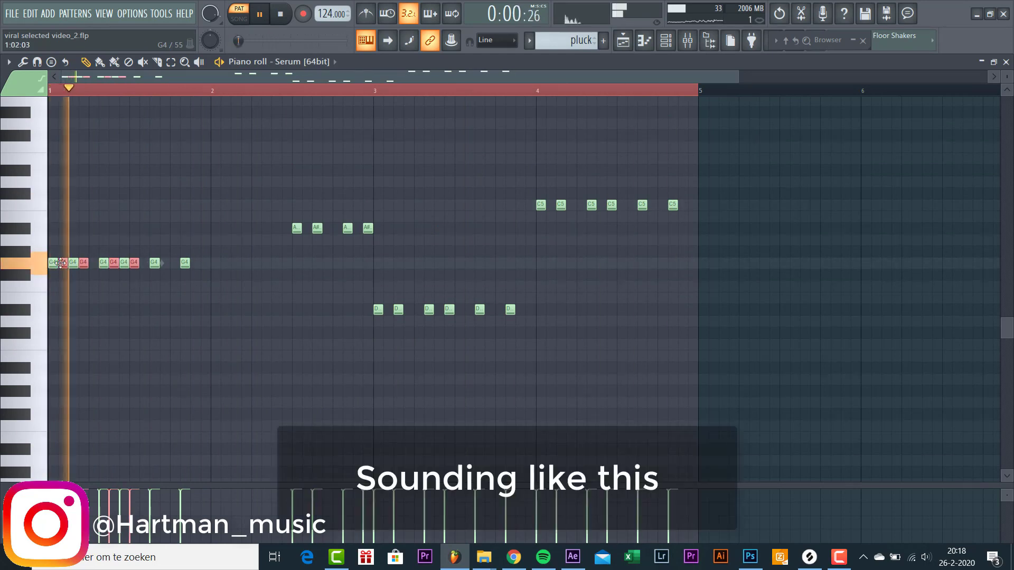
pyautogui.keyDown('ctrl'); pyautogui.click(256, 307); pyautogui.keyUp('ctrl')
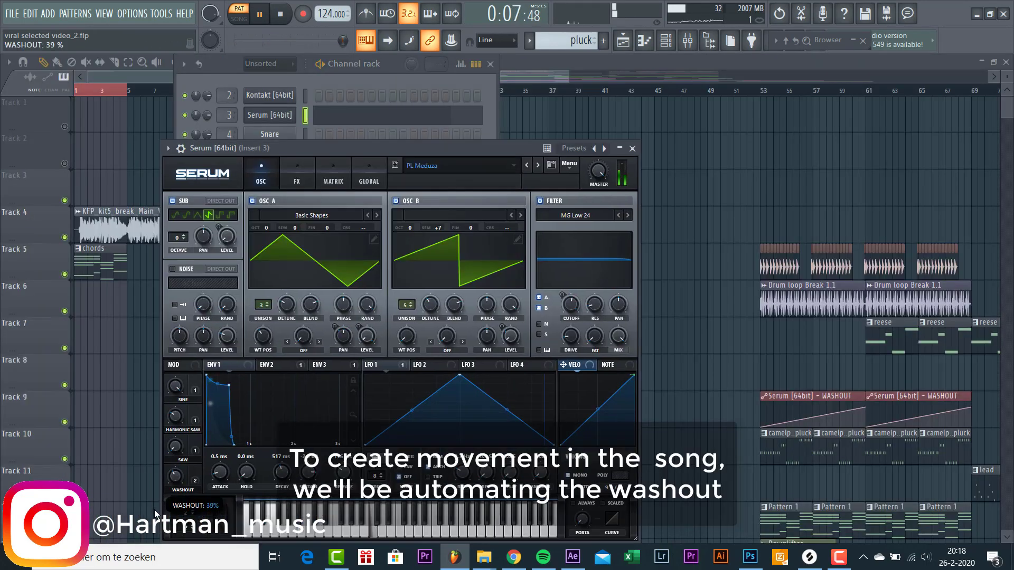
pyautogui.moveTo(145, 511); pyautogui.dragTo(146, 398)
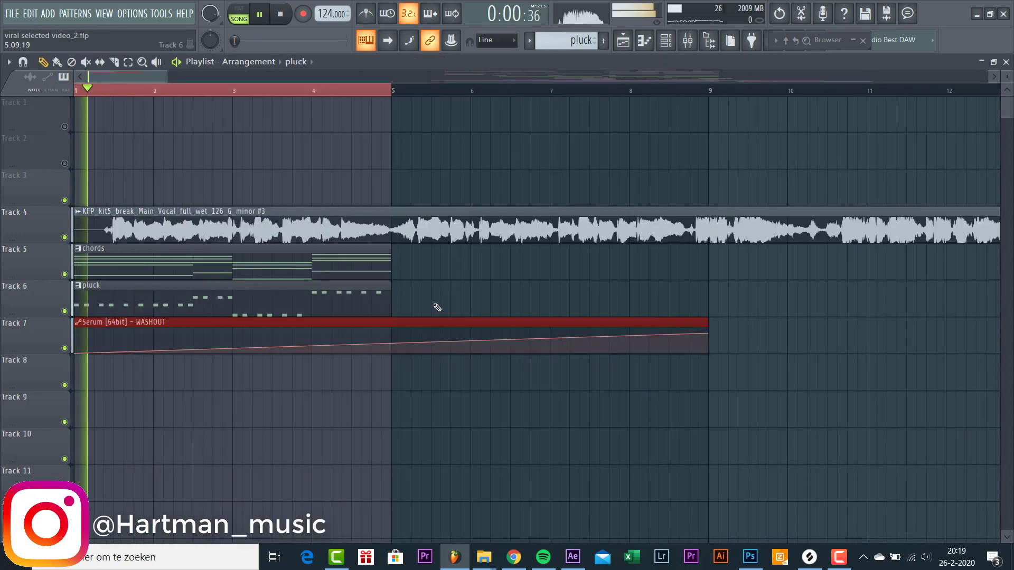
# Select the chords and pluck clips in the playlist and extend the loop range to bar 9
pyautogui.moveTo(435, 307); pyautogui.dragTo(307, 260)
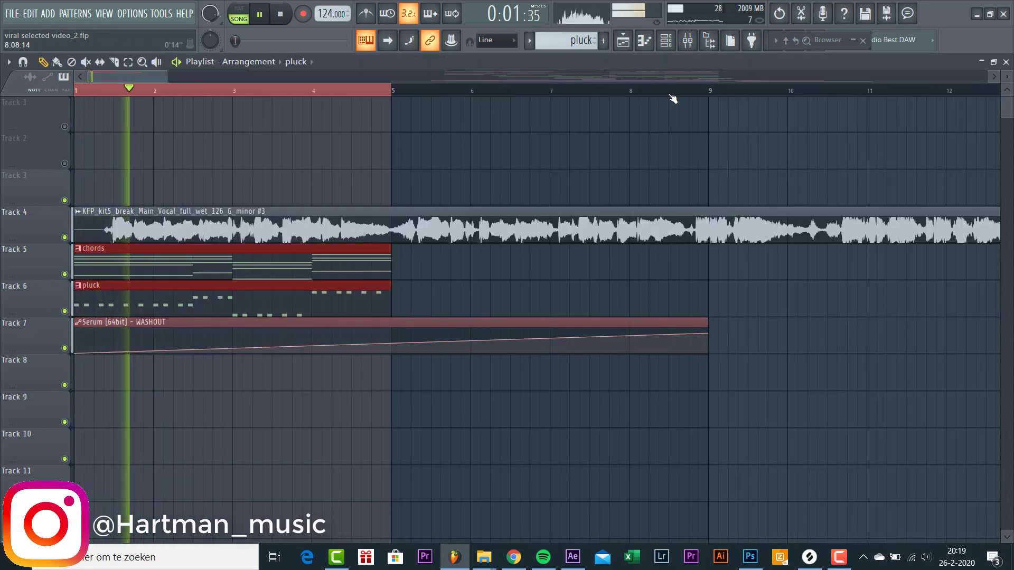
pyautogui.moveTo(706, 94); pyautogui.dragTo(718, 96)
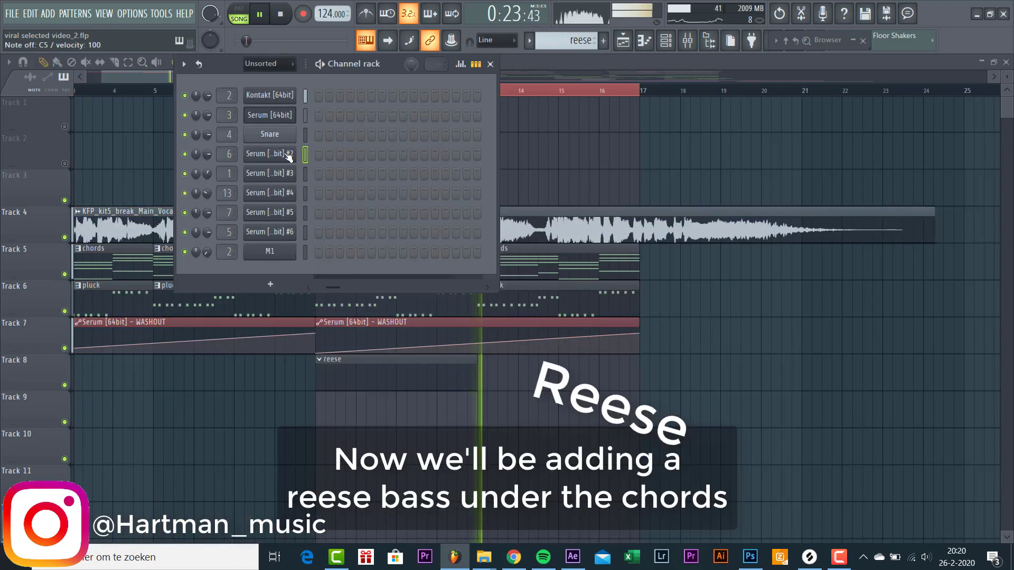
# Give the reese bass channel, Serum #2, the chords' bottom notes G3, A#3, D#3 and C4, and play them back
pyautogui.click(289, 154)
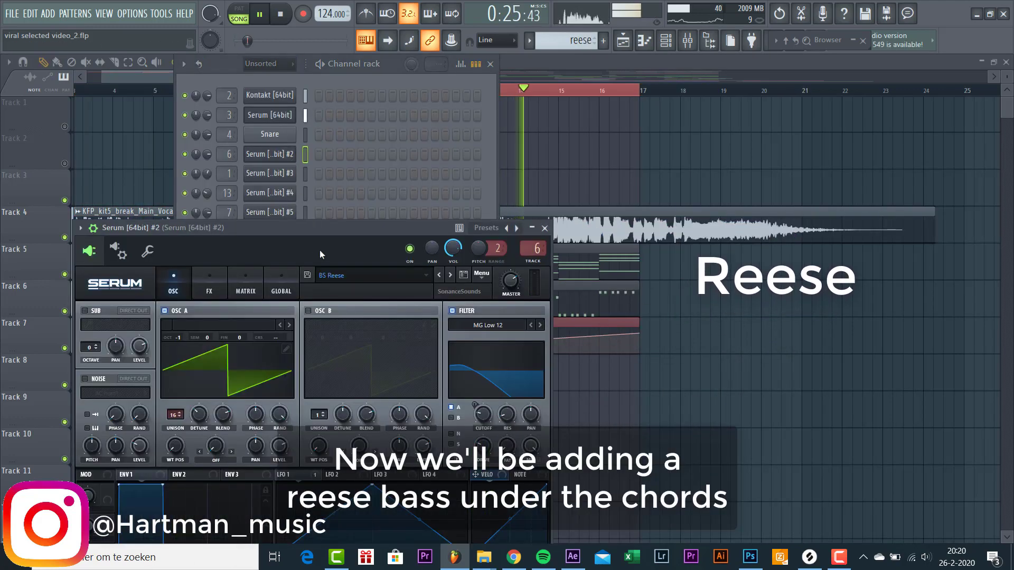
pyautogui.moveTo(325, 227); pyautogui.dragTo(409, 230)
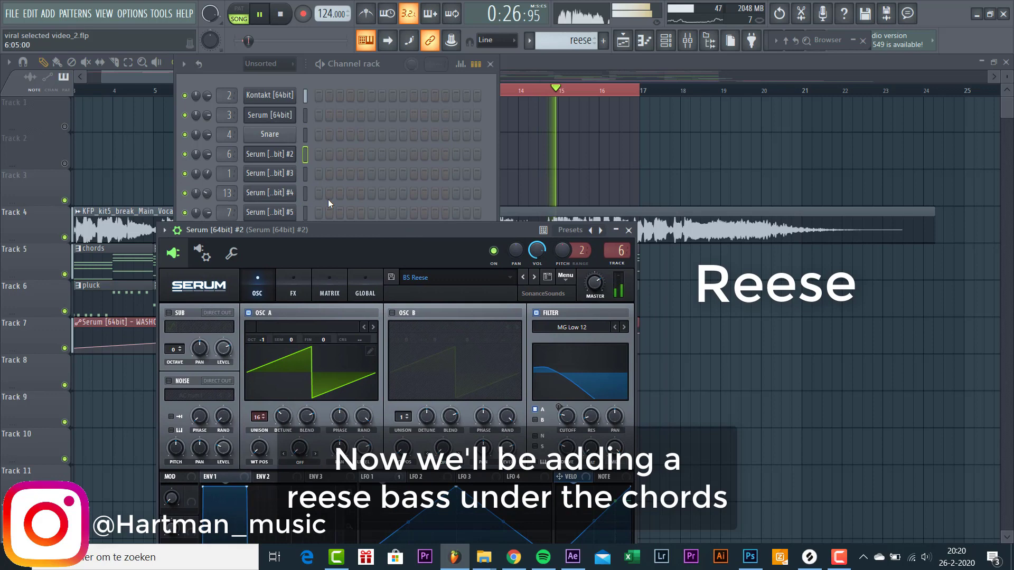
pyautogui.rightClick(291, 155)
pyautogui.click(328, 154)
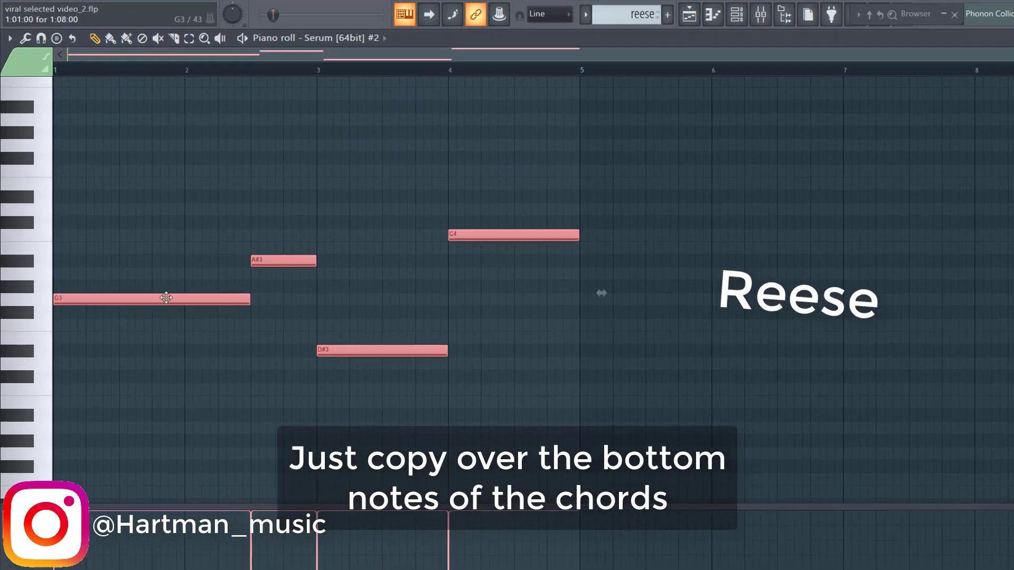
pyautogui.press('space')
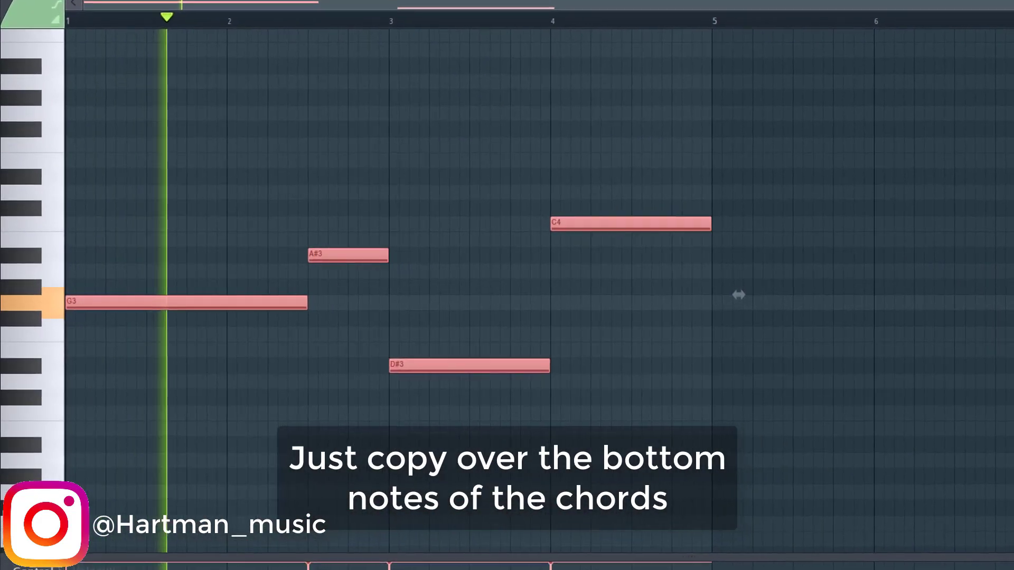
# Place a second reese clip on track 8 and align its start with the chords clip at bar 13
pyautogui.press('Escape')
pyautogui.click(644, 402)
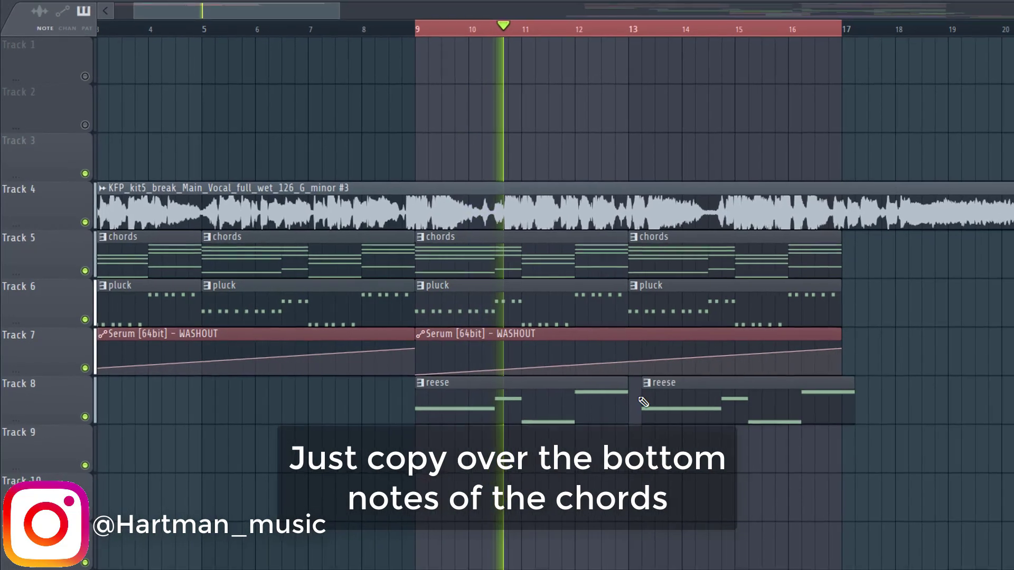
pyautogui.moveTo(704, 405); pyautogui.dragTo(691, 404)
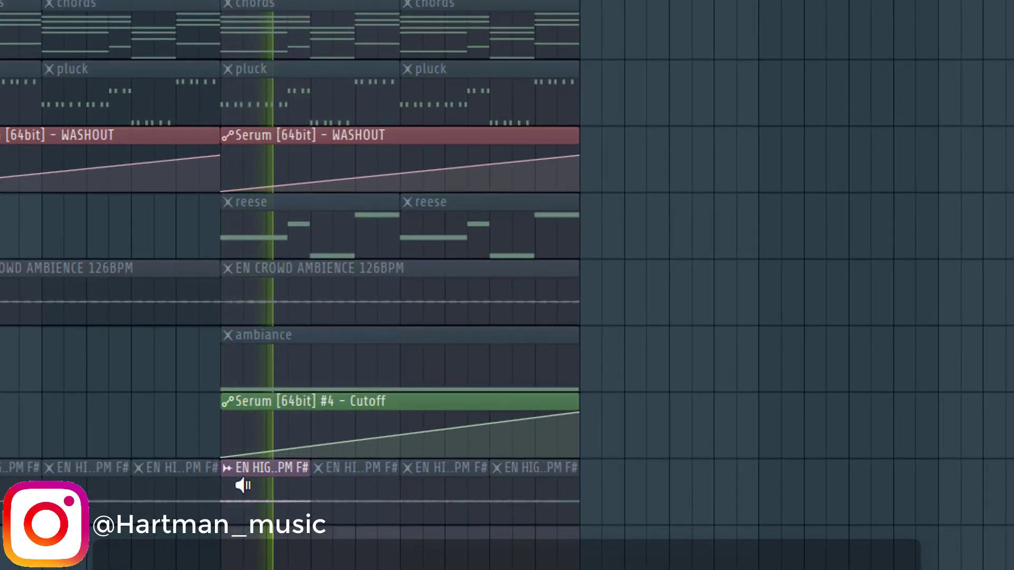
# Isolate the ambiance clip and its Serum #4 cutoff automation for listening
pyautogui.rightClick(240, 365)
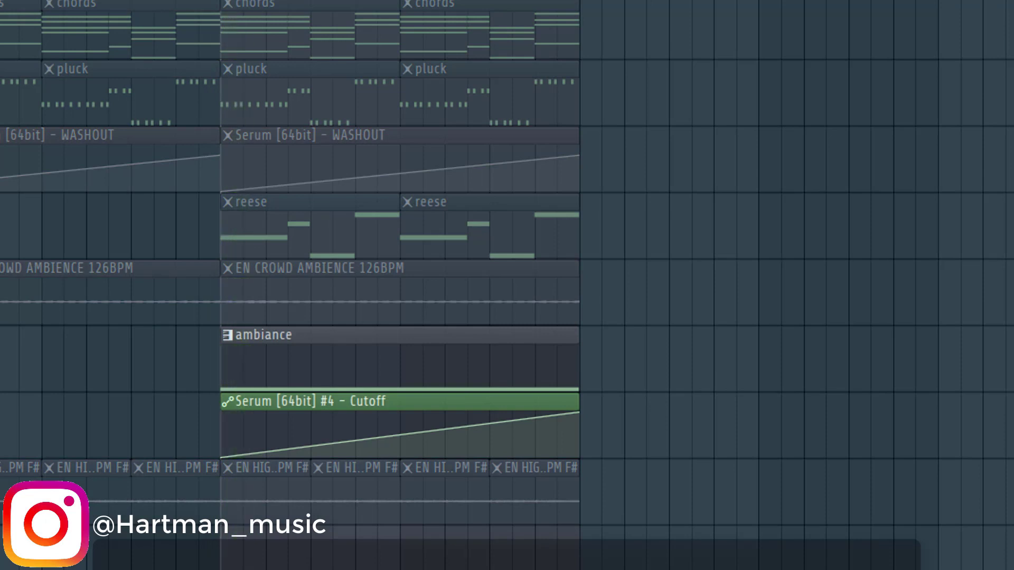
pyautogui.press('space')
# Fill track 5 with POYH KICK hits on every beat from bar 9 to 17, leaving a gap in bar 12 with an off-beat kick before bar 13
pyautogui.scroll(4, 231, 407)
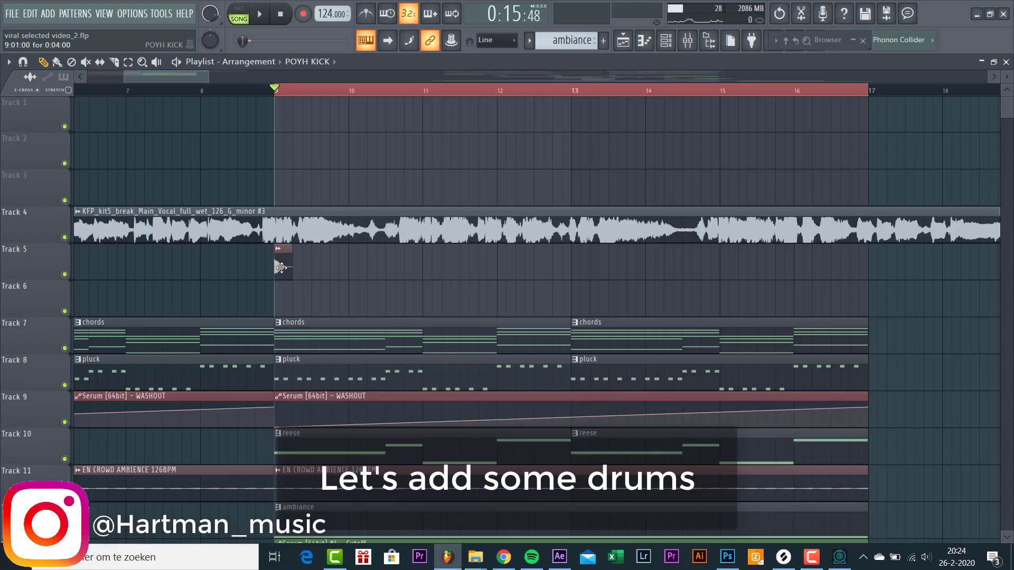
pyautogui.scroll(2, 286, 270)
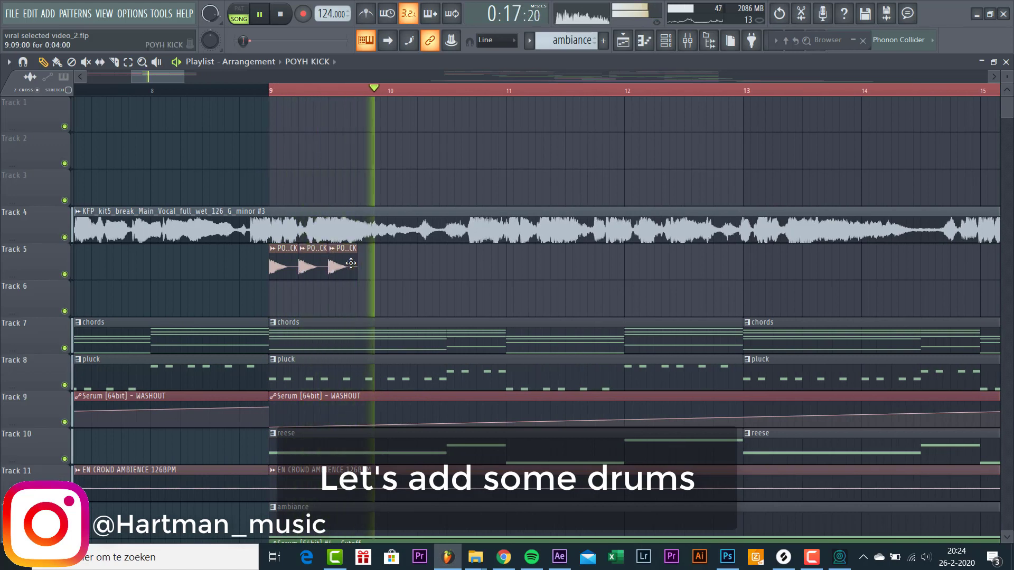
pyautogui.scroll(-2, 341, 300)
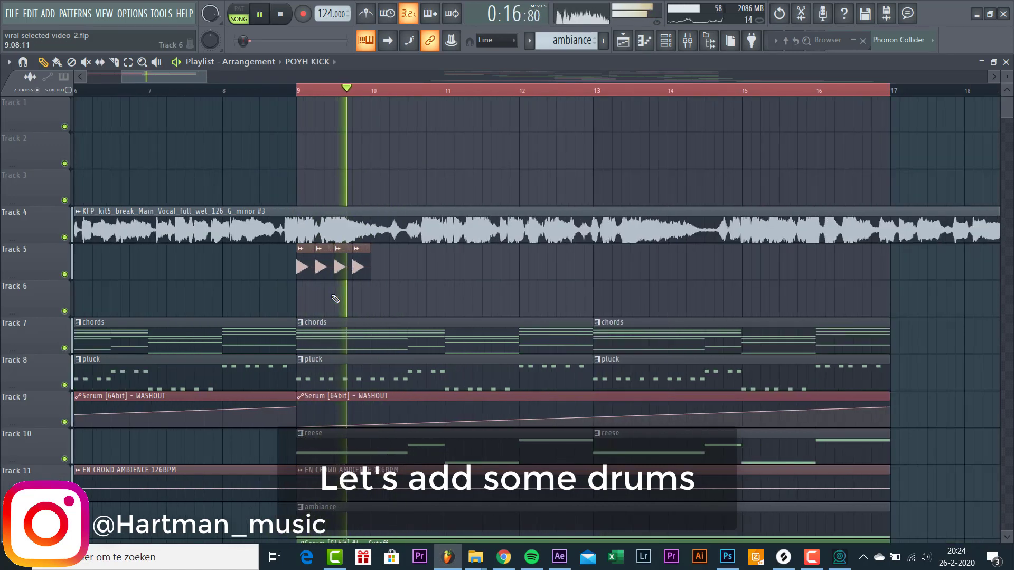
pyautogui.press('space')
pyautogui.moveTo(423, 312); pyautogui.dragTo(294, 243)
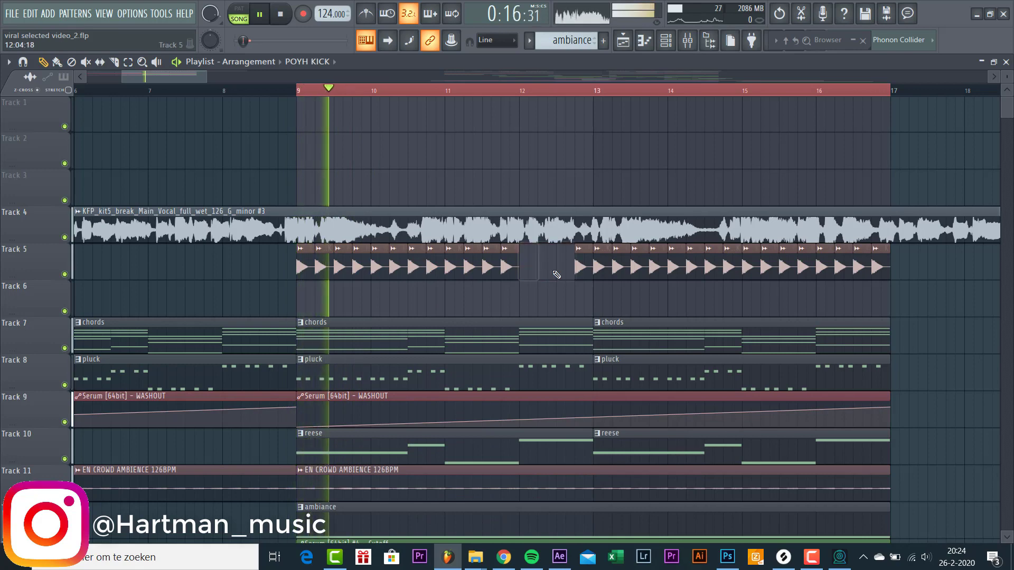
pyautogui.scroll(2, 579, 273)
pyautogui.moveTo(570, 271); pyautogui.dragTo(589, 276)
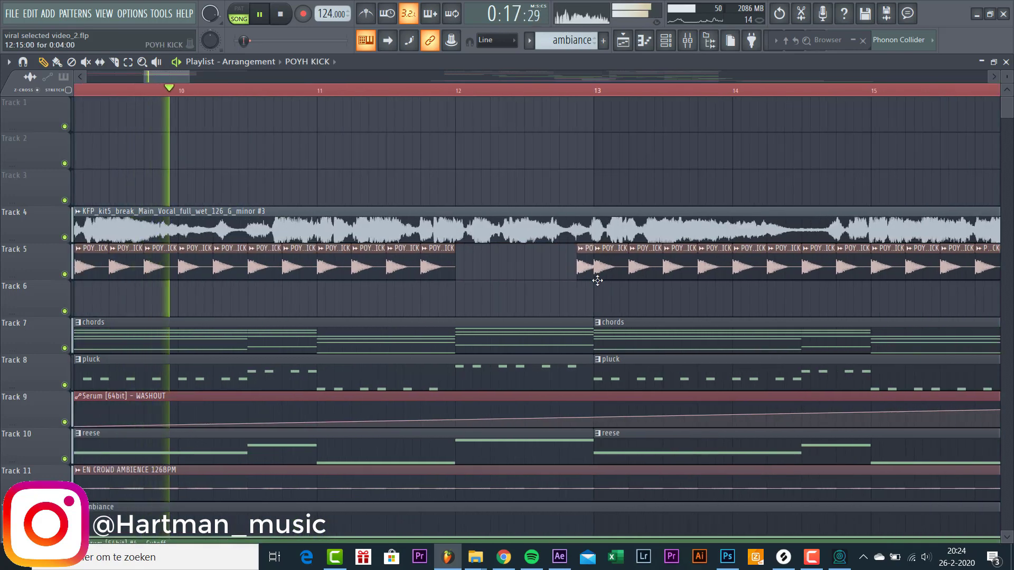
# Add the Drum loop Break 1.1 sample to track 6, starting at bar 9 under the kicks
pyautogui.scroll(-2, 582, 291)
pyautogui.scroll(-2, 582, 290)
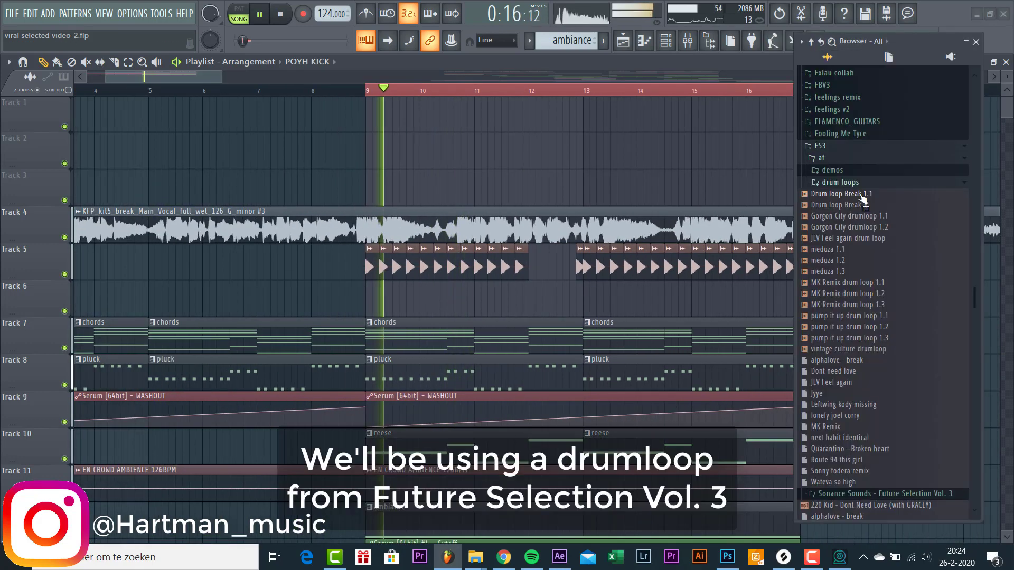
pyautogui.moveTo(867, 199); pyautogui.dragTo(600, 300)
pyautogui.moveTo(691, 289); pyautogui.dragTo(460, 291)
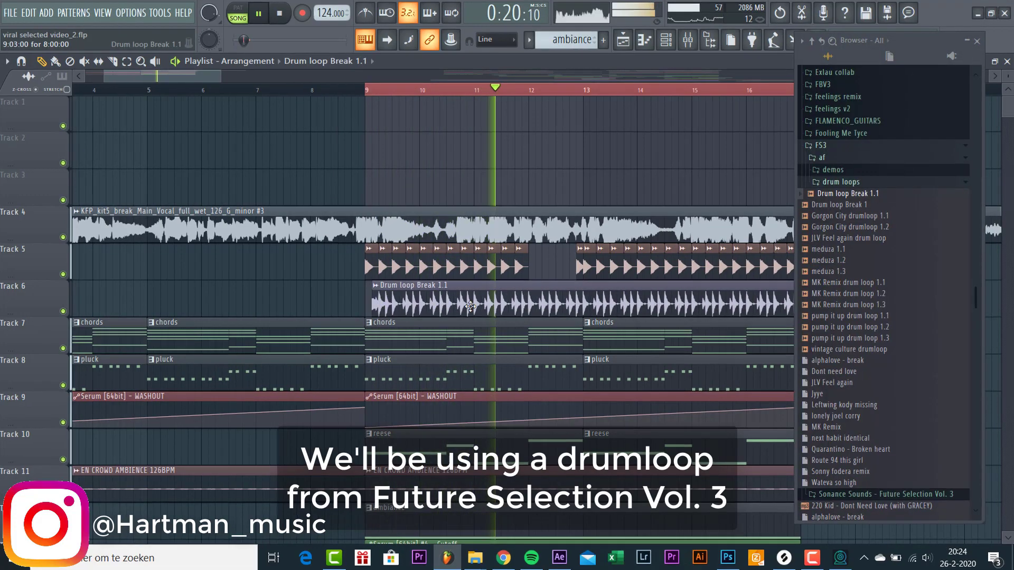
pyautogui.scroll(-2, 471, 296)
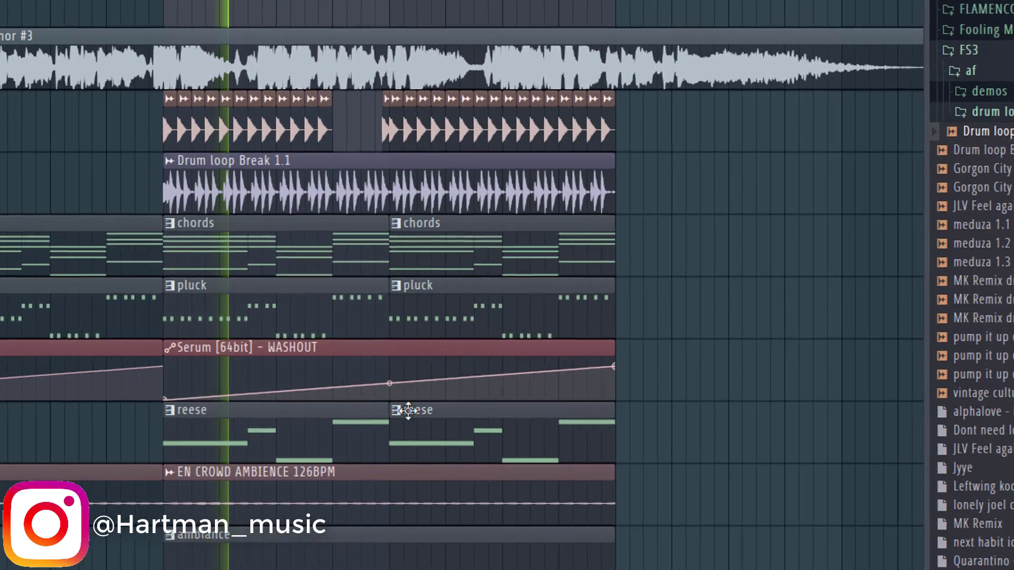
pyautogui.scroll(1, 409, 411)
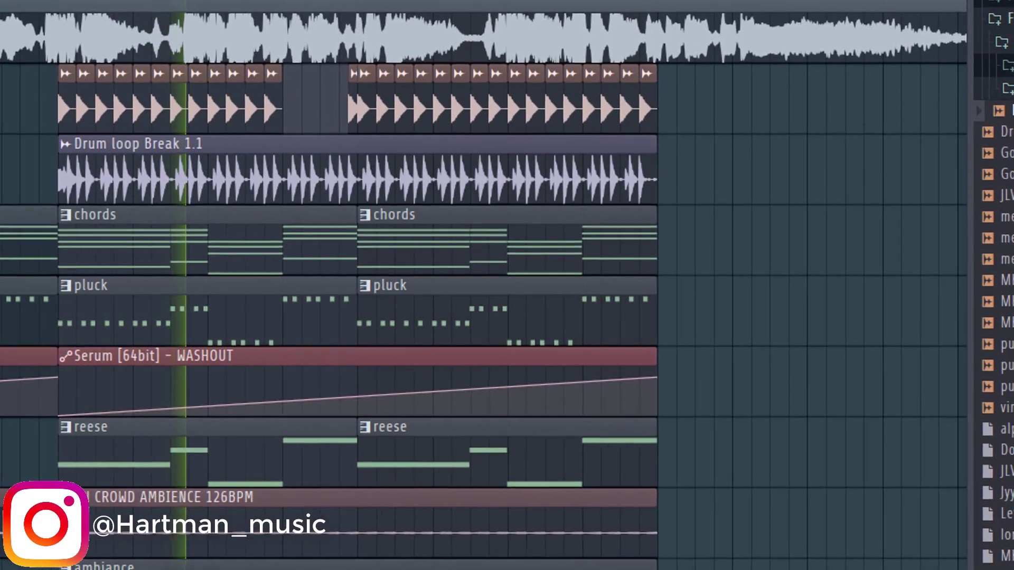
# Show the lead synth Serum #3 with its LD Identical 1 preset and open its piano roll for the lead pattern
pyautogui.hotkey('alt', 'F8')
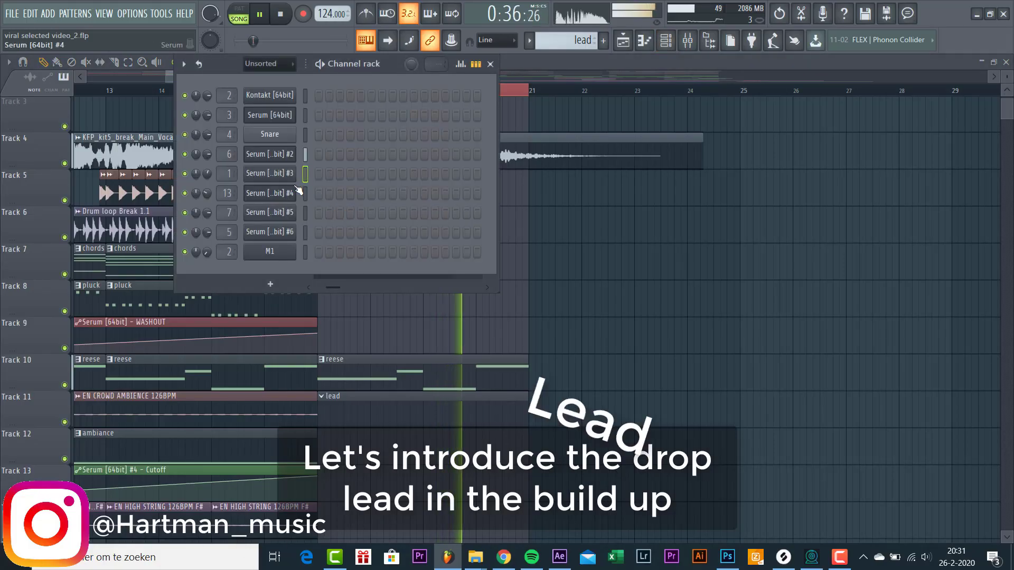
pyautogui.click(280, 174)
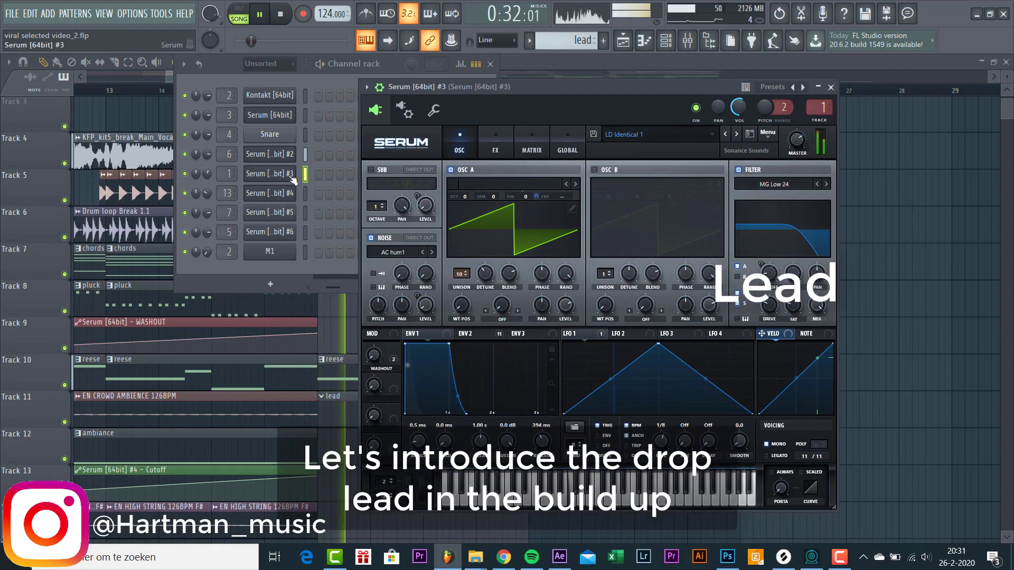
pyautogui.rightClick(292, 174)
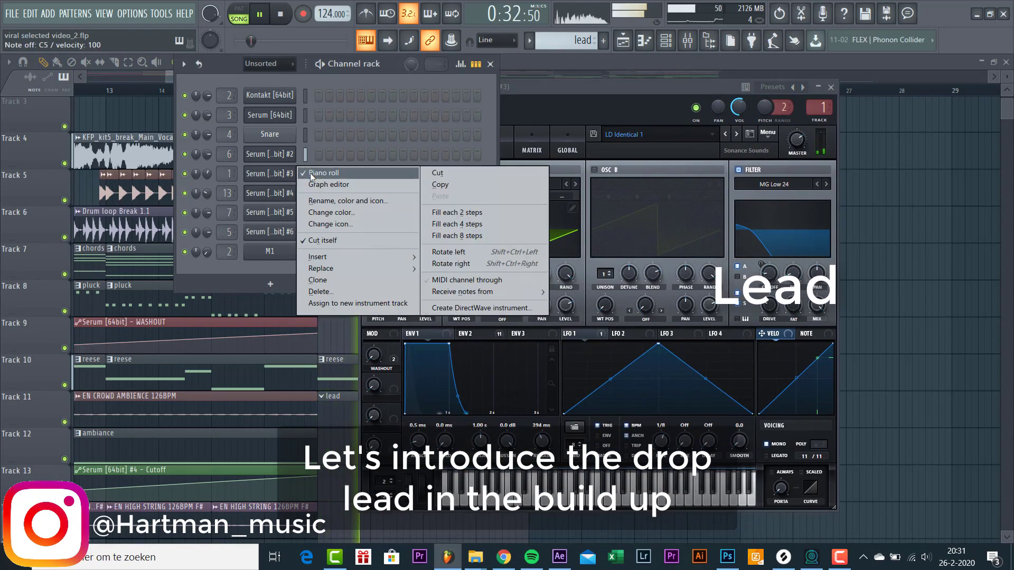
pyautogui.click(327, 183)
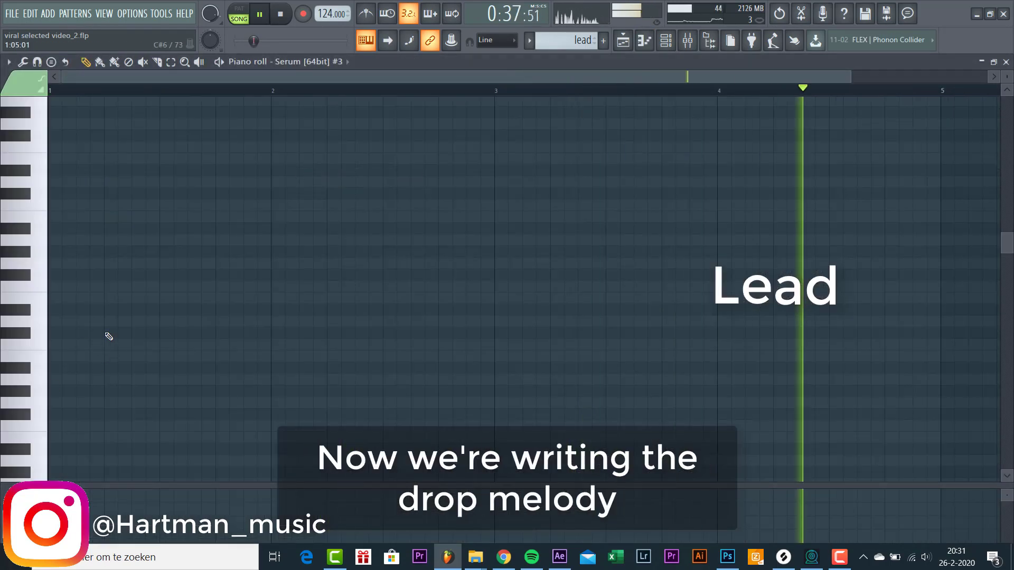
# Write a four-note lead phrase of short notes G5, D6, A#5 and G5 in bar 1 and play it back
pyautogui.click(97, 414)
pyautogui.moveTo(102, 418); pyautogui.dragTo(115, 407)
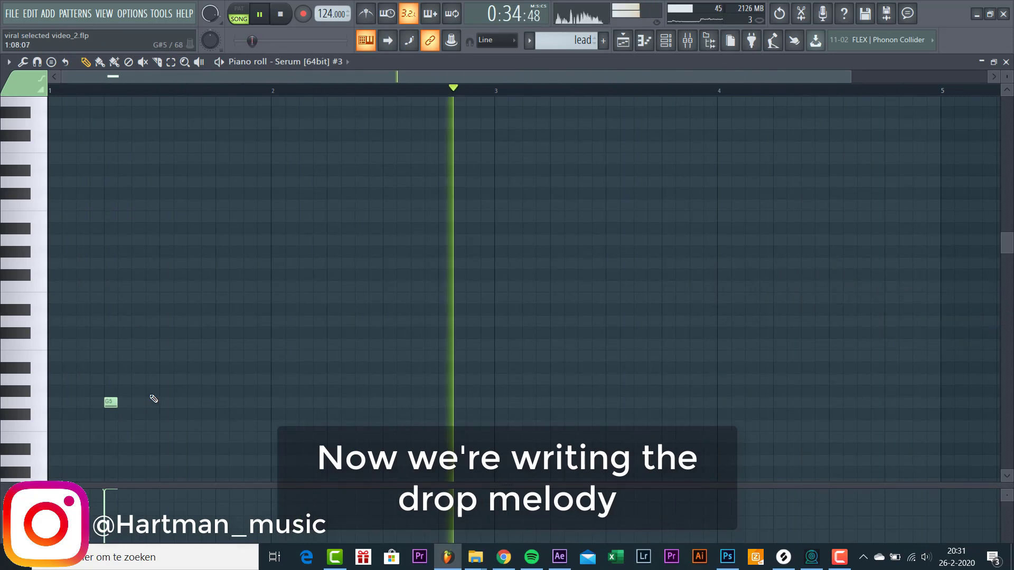
pyautogui.scroll(2, 124, 323)
pyautogui.moveTo(137, 298); pyautogui.dragTo(138, 251)
pyautogui.press('space')
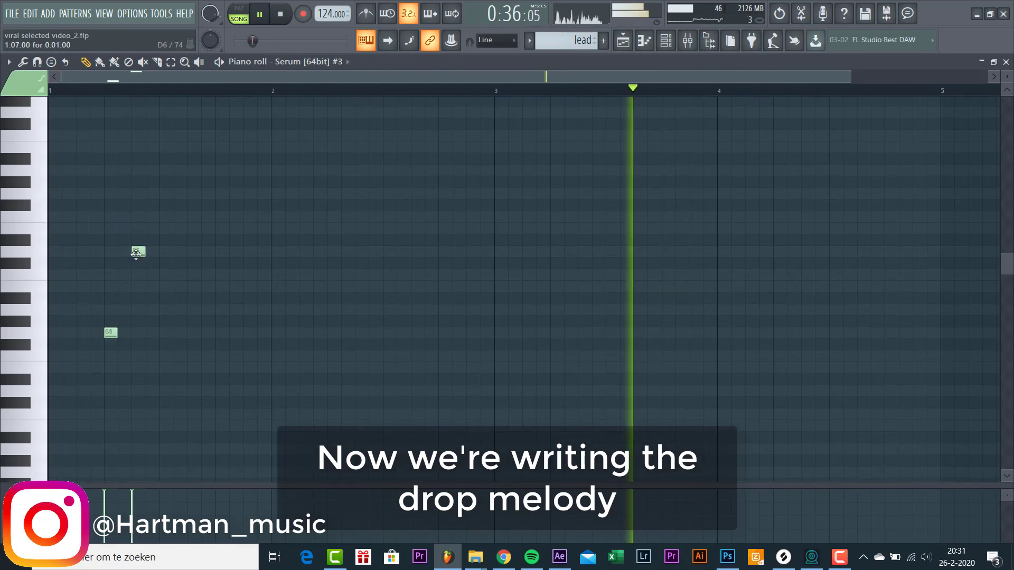
pyautogui.click(165, 298)
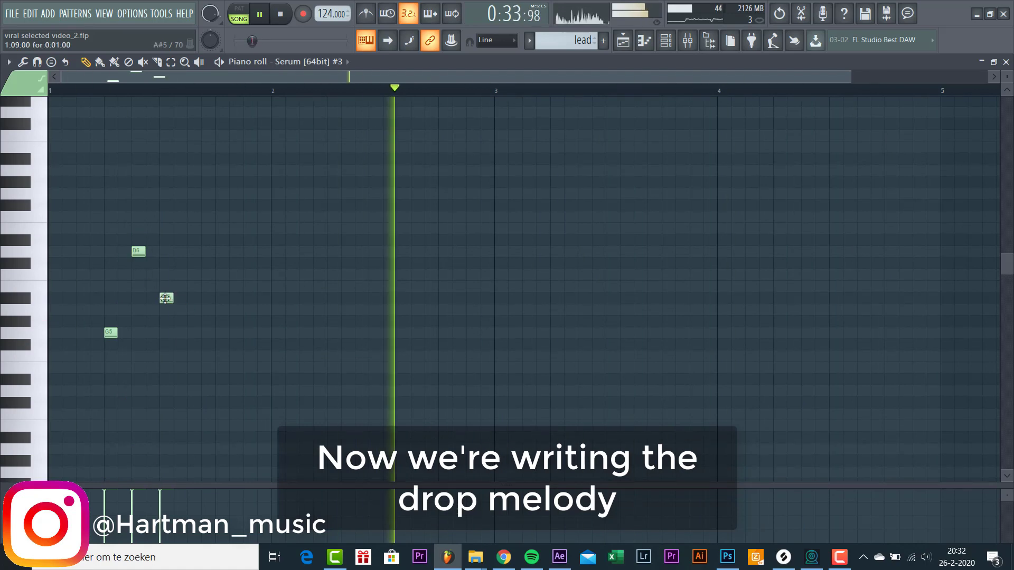
pyautogui.moveTo(166, 298); pyautogui.dragTo(181, 299)
pyautogui.click(222, 333)
pyautogui.press('space')
pyautogui.press('space')
pyautogui.press('space')
# Copy the four-note lead phrase into bar 2 and duplicate the two bars into bars 3 and 4
pyautogui.hotkey('ctrl', 'a')
pyautogui.moveTo(112, 334); pyautogui.dragTo(333, 334)
pyautogui.press('space')
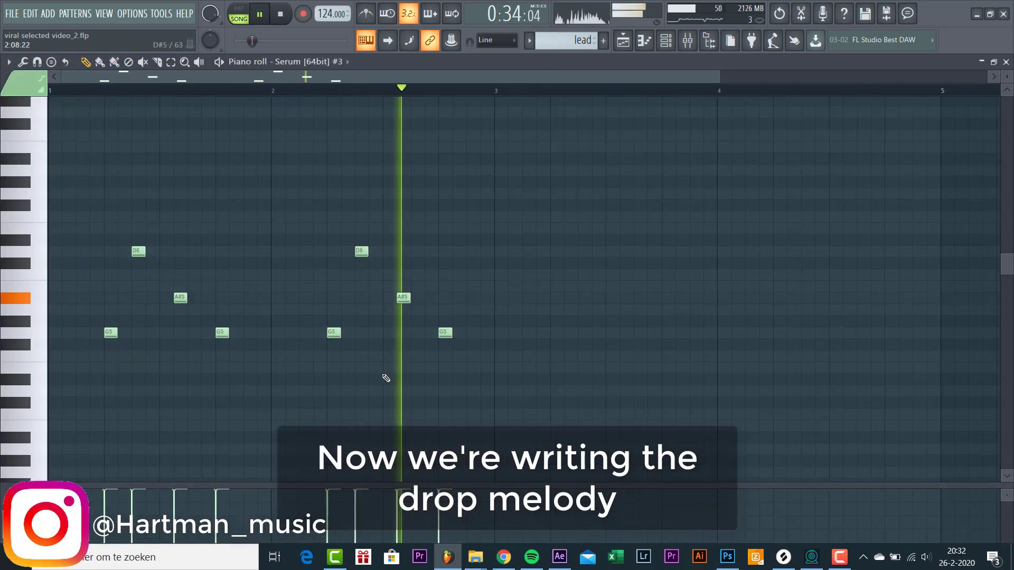
pyautogui.hotkey('ctrl', 'a')
pyautogui.hotkey('ctrl', 'b')
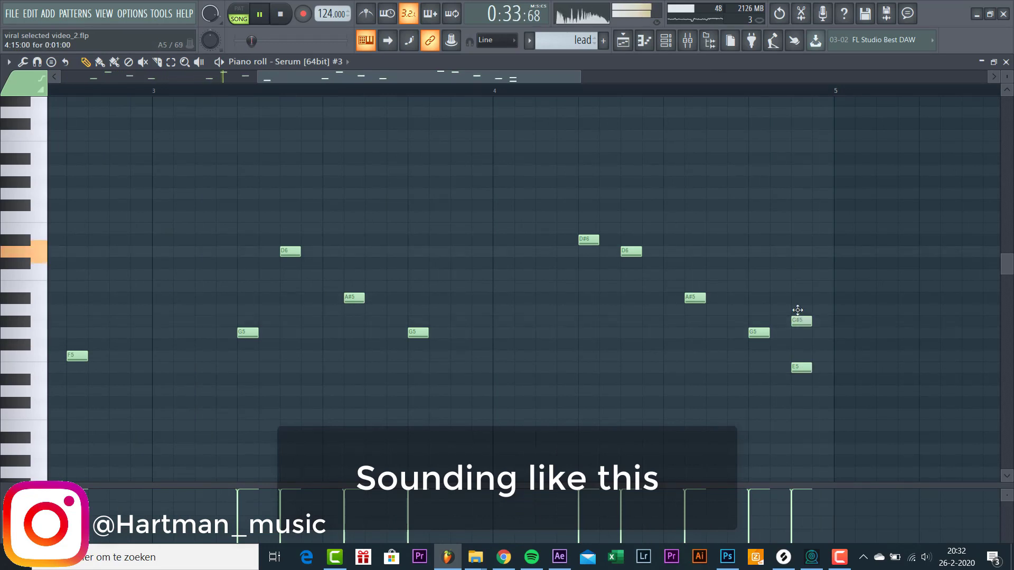
# Rework the end of bar 4: move the final upper note to D6, delete the E5 beneath it, and raise the preceding G5 an octave
pyautogui.moveTo(803, 296); pyautogui.dragTo(802, 251)
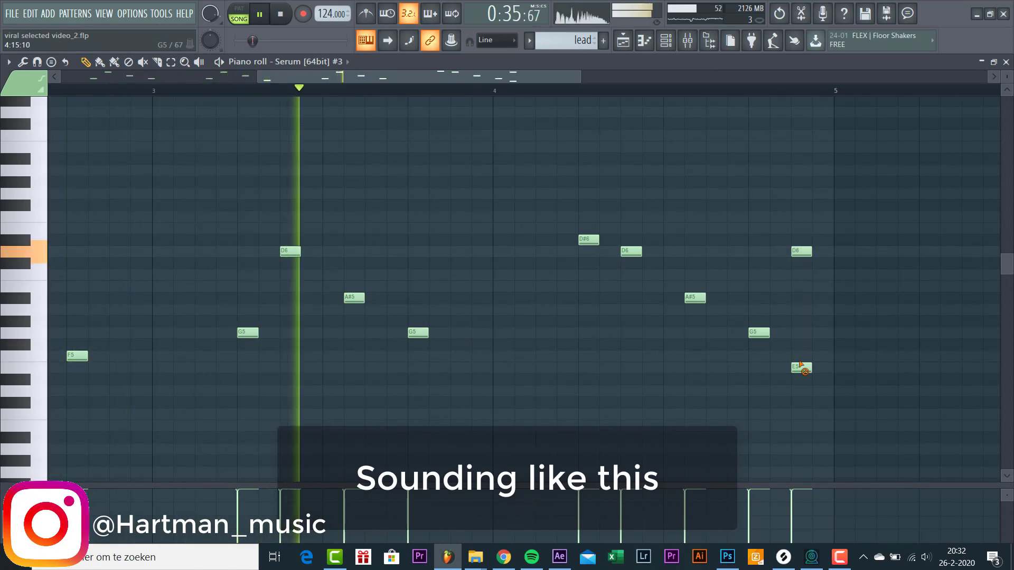
pyautogui.rightClick(801, 367)
pyautogui.click(753, 333)
pyautogui.hotkey('ctrl', 'Up')
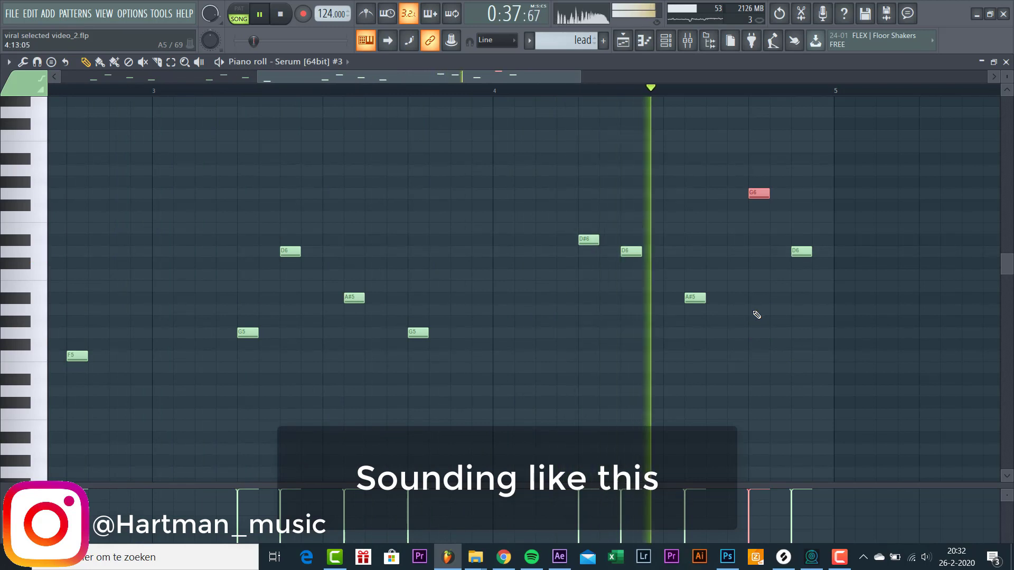
# Audition the build-up's effect clips in solo: reversed cymbal, crash, ride loop, downlifter, sub drop and wet clap snare build
pyautogui.scroll(-4, 510, 384)
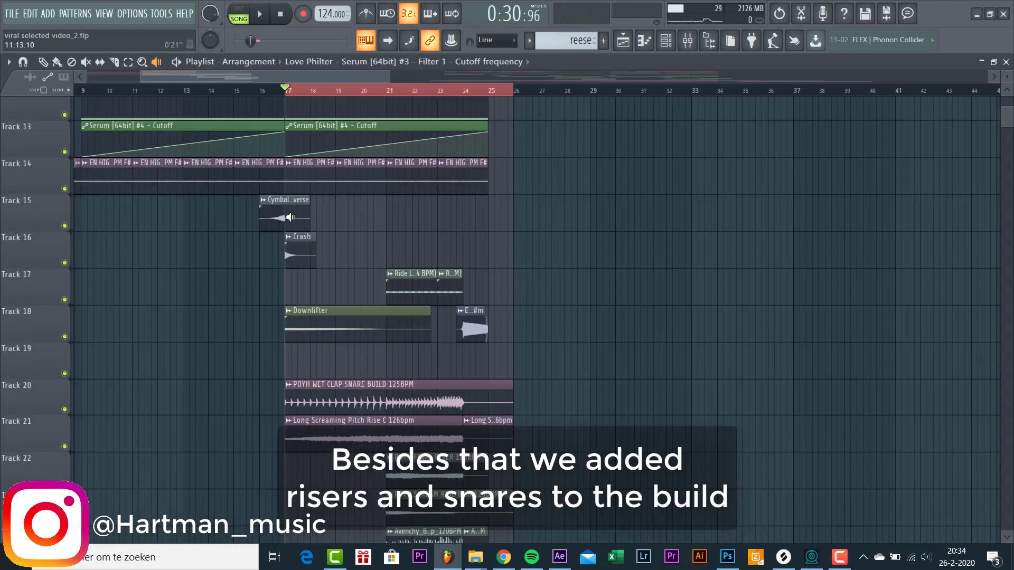
pyautogui.rightClick(290, 217)
pyautogui.rightClick(276, 218)
pyautogui.rightClick(290, 256)
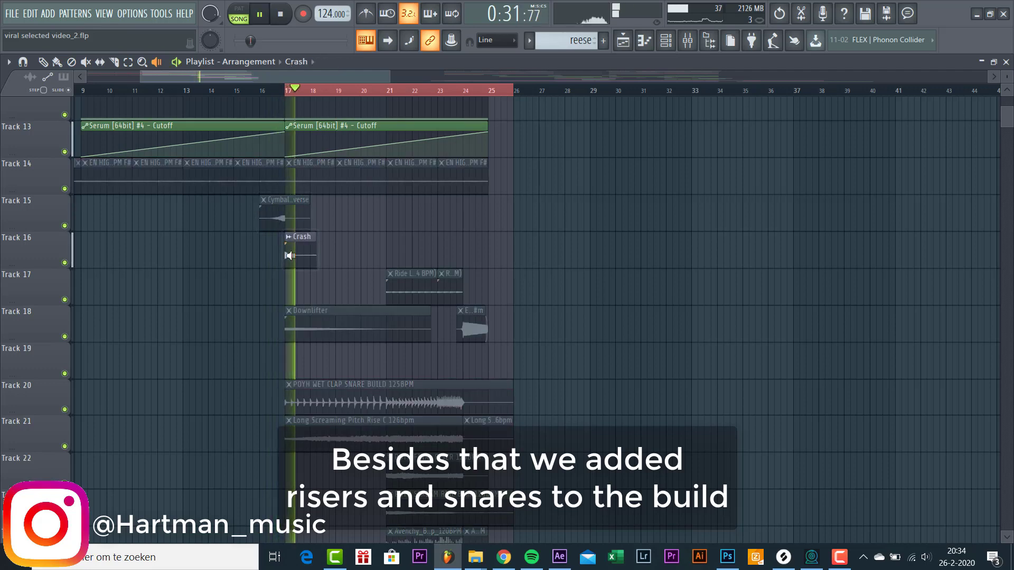
pyautogui.rightClick(297, 323)
pyautogui.rightClick(397, 299)
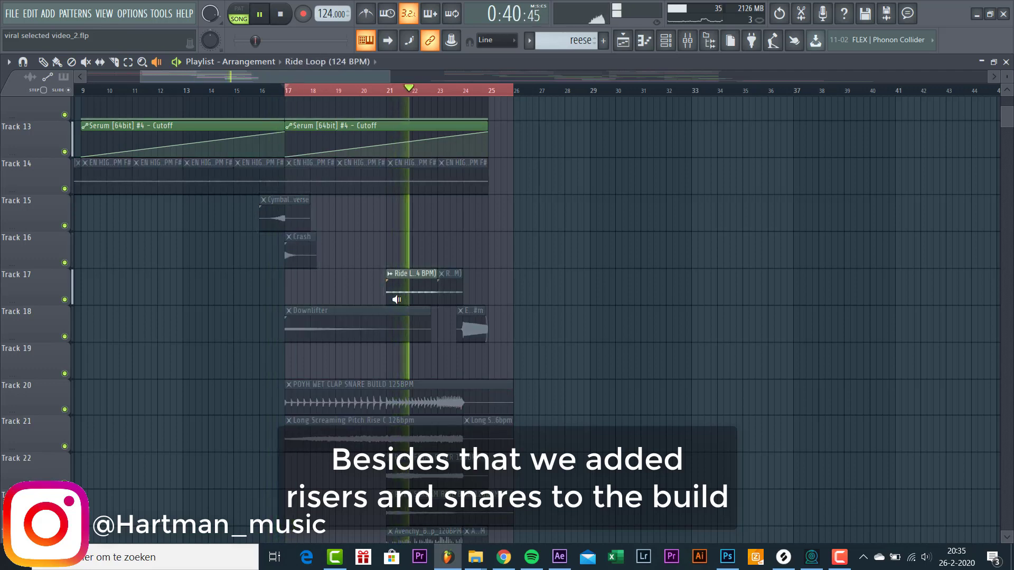
pyautogui.rightClick(290, 324)
pyautogui.rightClick(463, 325)
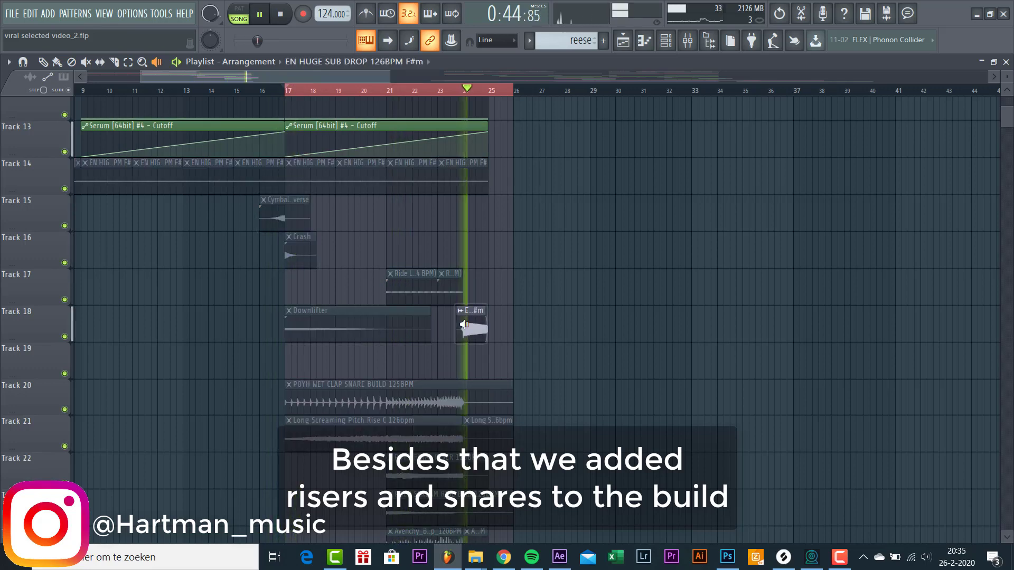
pyautogui.scroll(-4, 333, 255)
pyautogui.rightClick(333, 255)
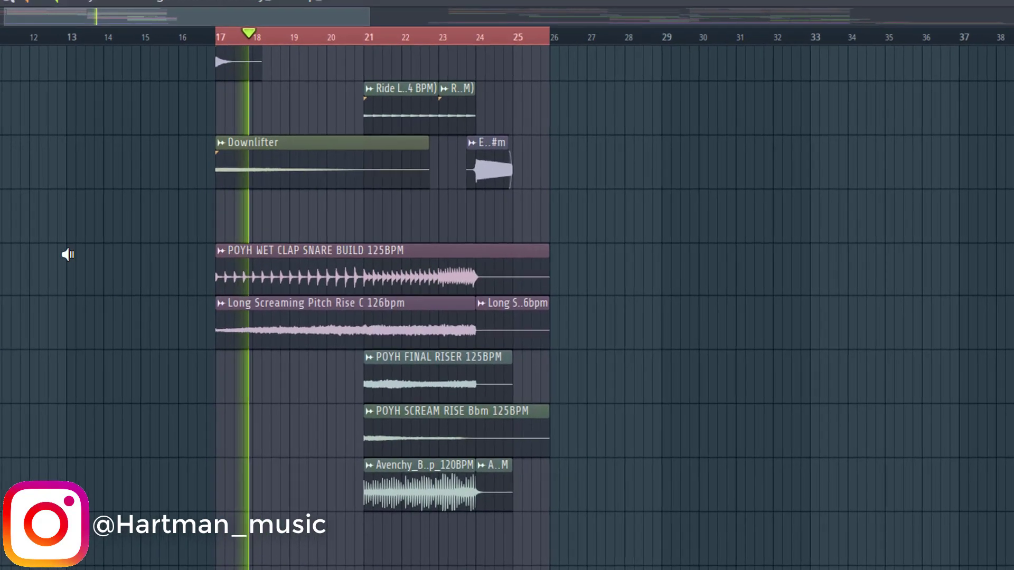
# Play the full build-up from bar 17 and examine how the vocal, lead, reese, risers and snare clips are arranged
pyautogui.scroll(-1, 127, 272)
pyautogui.scroll(2, 128, 272)
pyautogui.scroll(11, 38, 292)
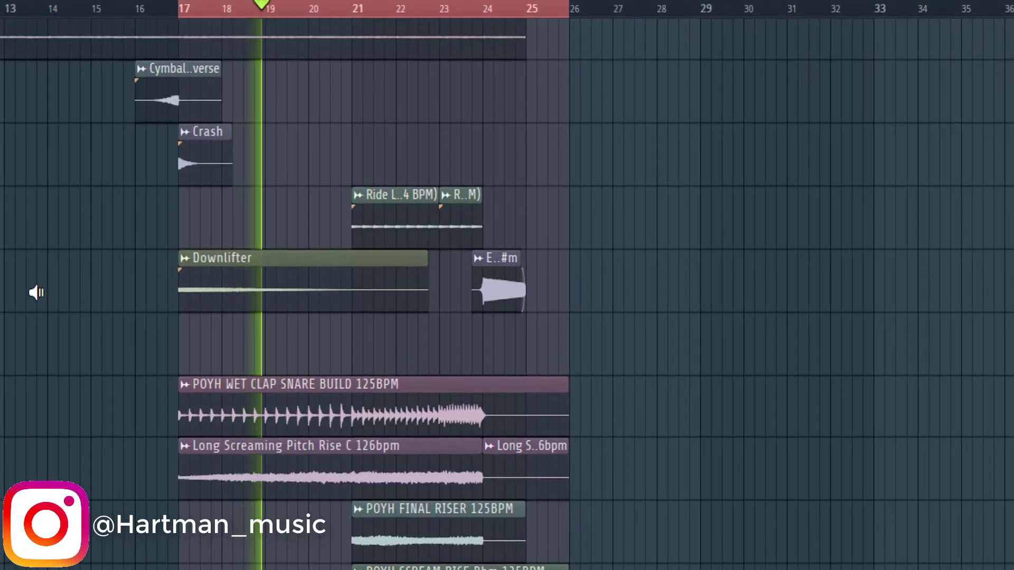
pyautogui.scroll(3, 31, 294)
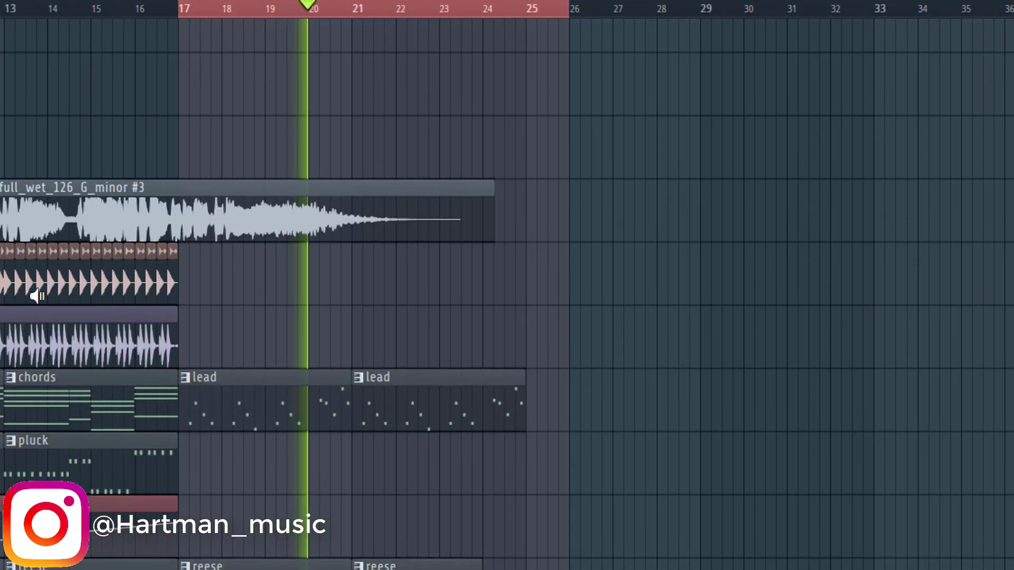
pyautogui.scroll(-6, 57, 290)
pyautogui.scroll(-9, 60, 297)
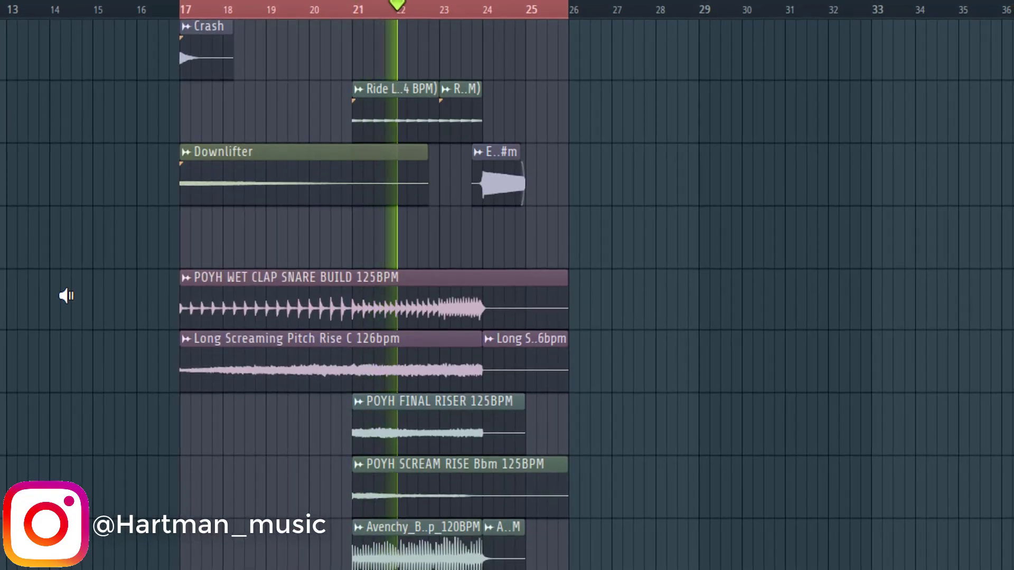
pyautogui.scroll(2, 66, 294)
pyautogui.scroll(2, 77, 292)
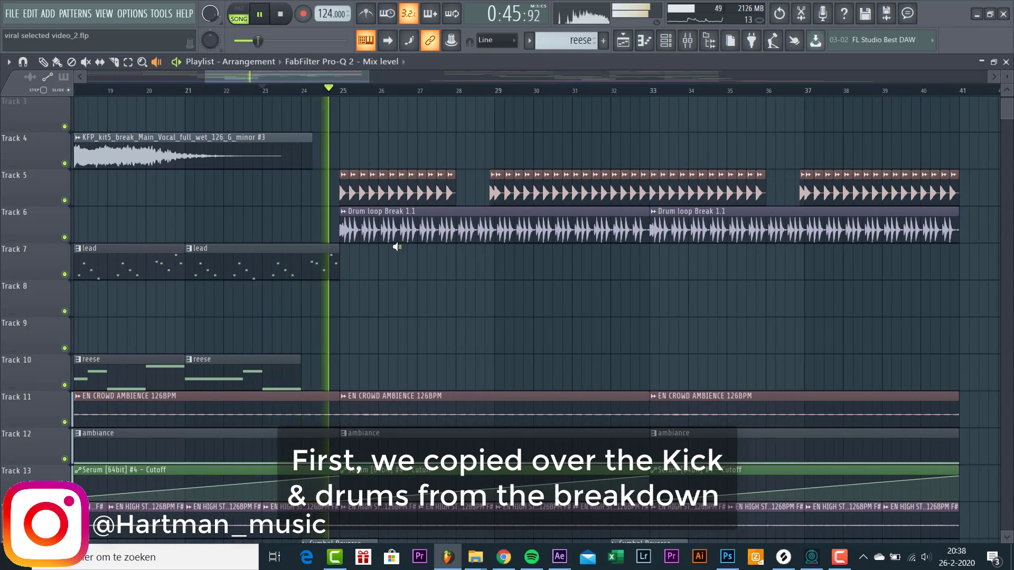
# Review the kick, drum loop, ambience, crash and Matias_fx_01 clips copied into the drop from bar 25 while it plays
pyautogui.scroll(-3, 403, 249)
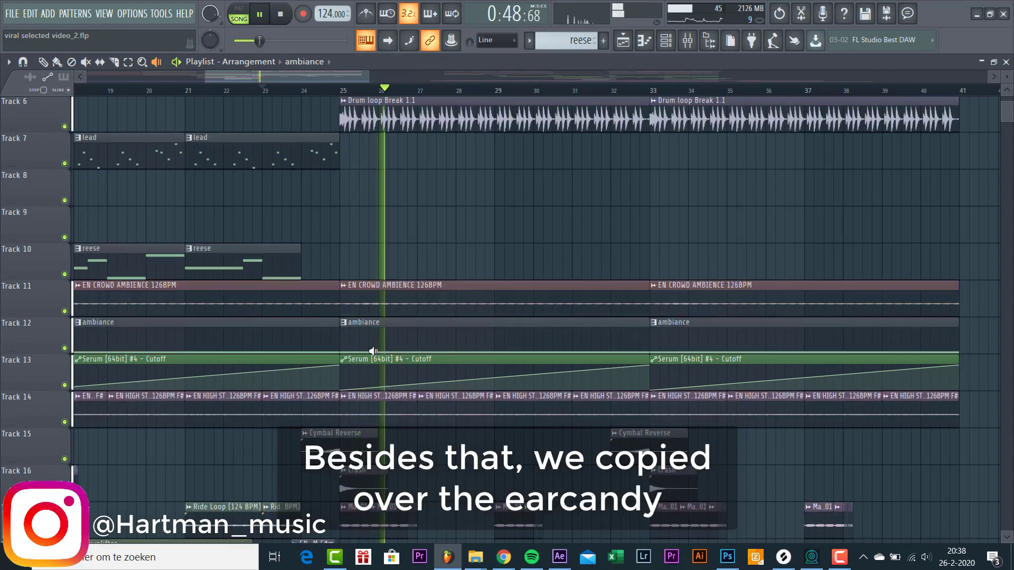
pyautogui.scroll(-5, 391, 356)
pyautogui.click(344, 342)
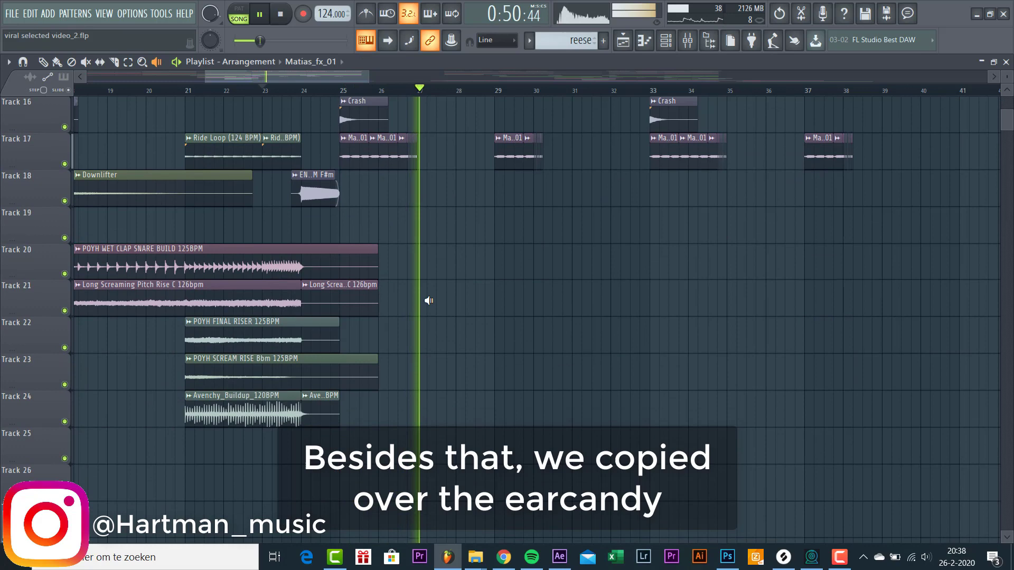
pyautogui.scroll(10, 423, 302)
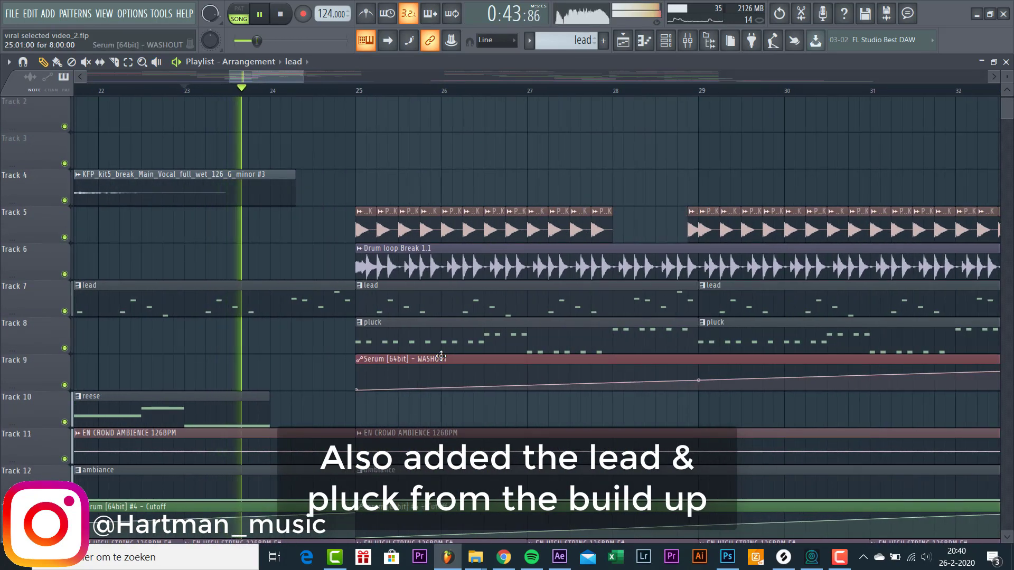
# Listen to the lead and pluck clips layered over the kick and drums at the start of the drop
pyautogui.scroll(2, 591, 344)
pyautogui.scroll(2, 401, 334)
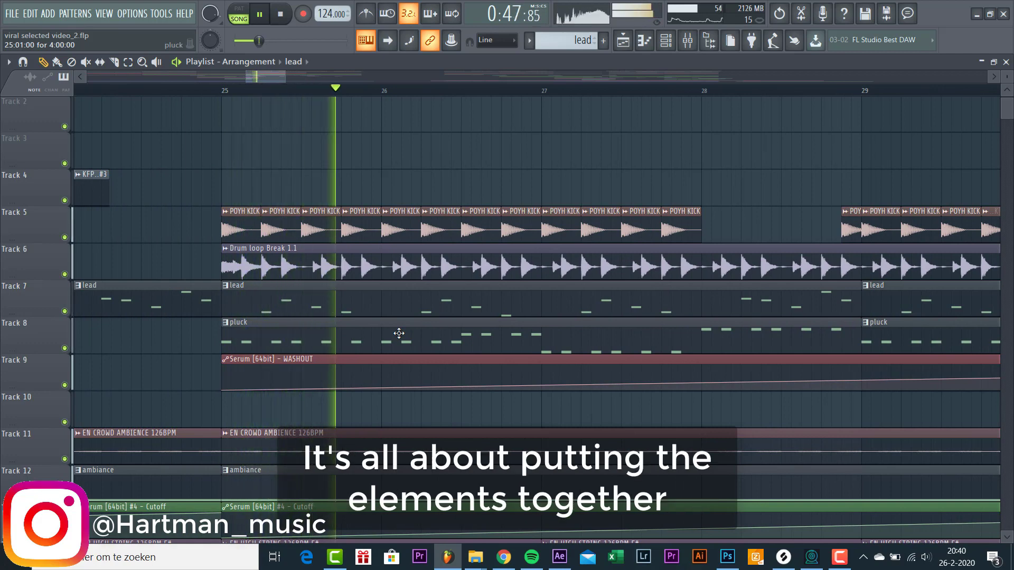
pyautogui.scroll(-4, 399, 333)
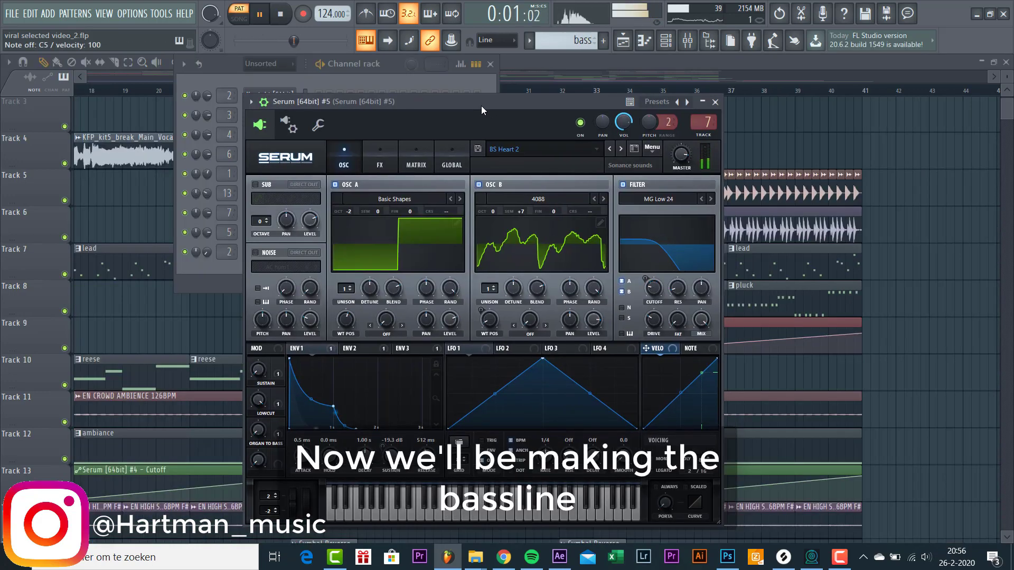
# Show the bass synth Serum #5 with its BS Heart 2 preset, open its piano roll and deselect the copied pluck notes
pyautogui.moveTo(482, 107); pyautogui.dragTo(368, 268)
pyautogui.rightClick(290, 215)
pyautogui.click(344, 211)
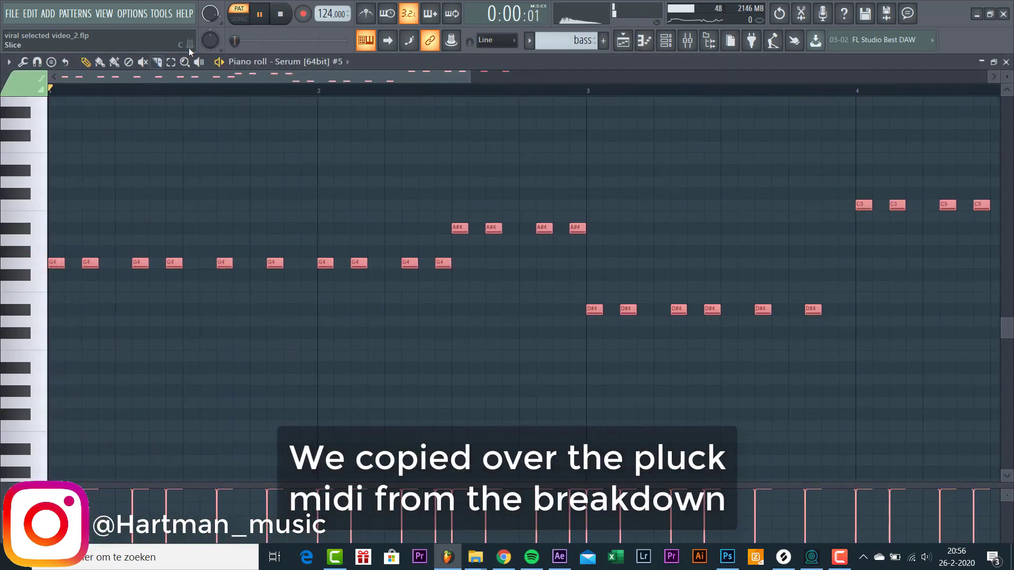
pyautogui.hotkey('ctrl', 'd')
pyautogui.scroll(3, 307, 280)
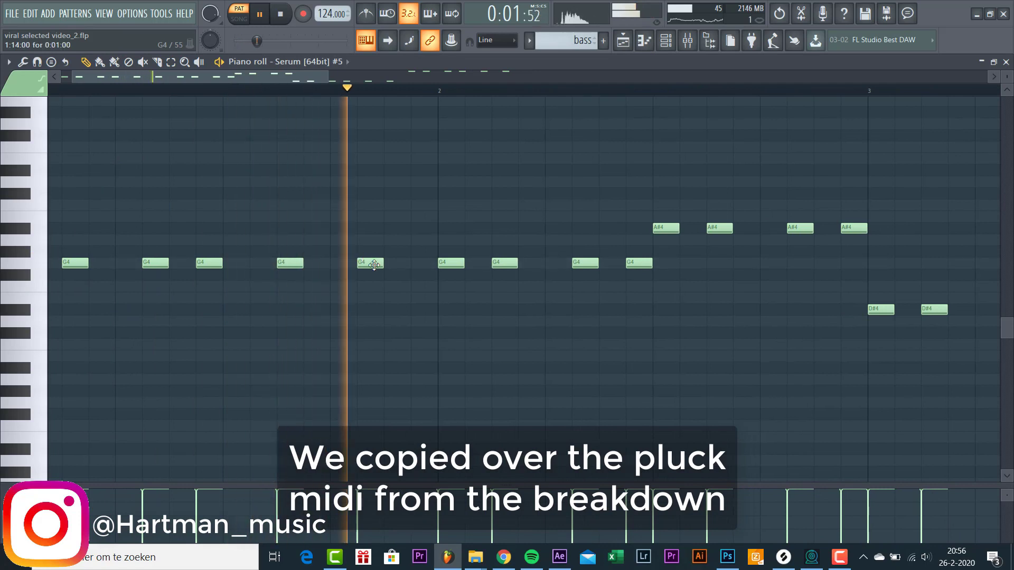
# Shift bar 1's last G4, the third A#4 and the last D#4 one step earlier, delete the final A#4, and extend bar 4 to seven C5 notes
pyautogui.press('space')
pyautogui.moveTo(373, 264); pyautogui.dragTo(347, 268)
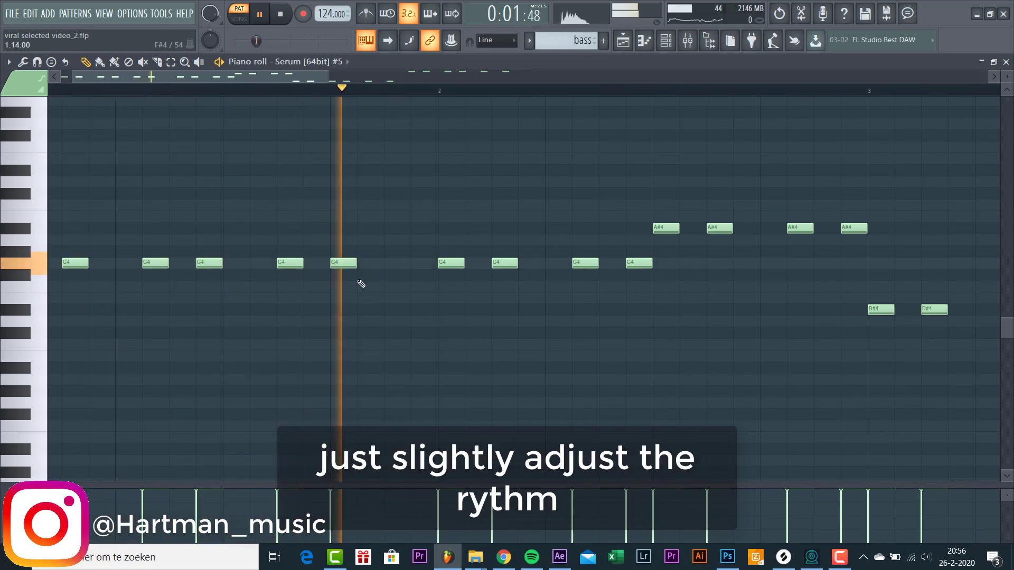
pyautogui.scroll(-4, 363, 282)
pyautogui.scroll(3, 473, 285)
pyautogui.scroll(2, 523, 264)
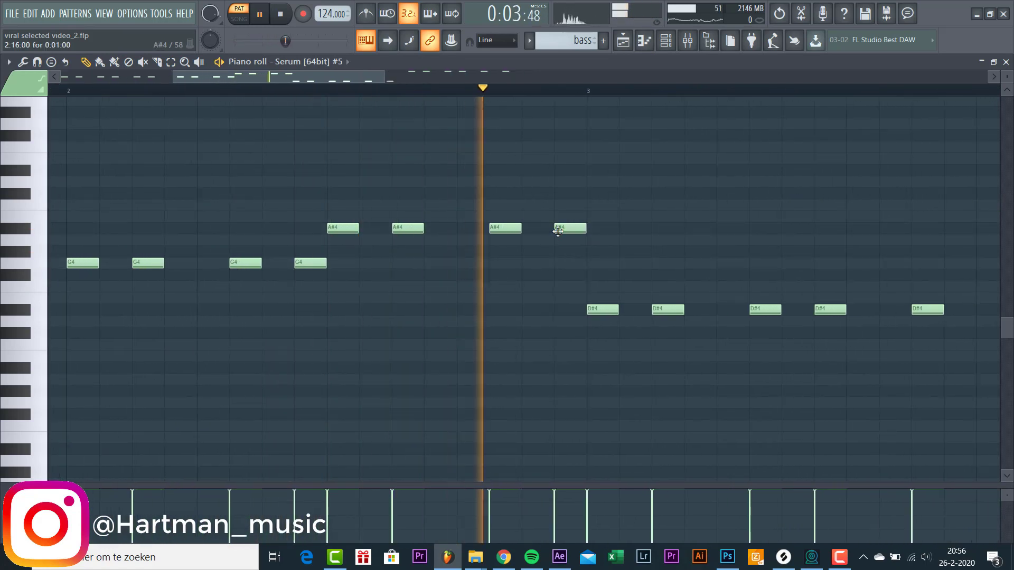
pyautogui.scroll(-3, 464, 246)
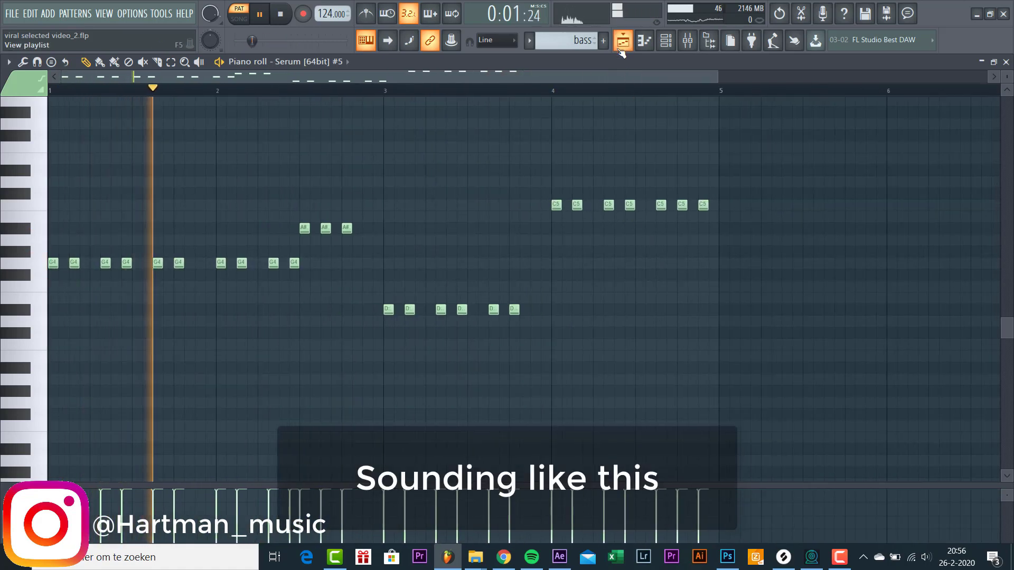
# Open the mixer at the bass track, inspect FabFilter Pro-Q 2 and OTT, and enable both along with Fruity WaveShaper
pyautogui.click(623, 41)
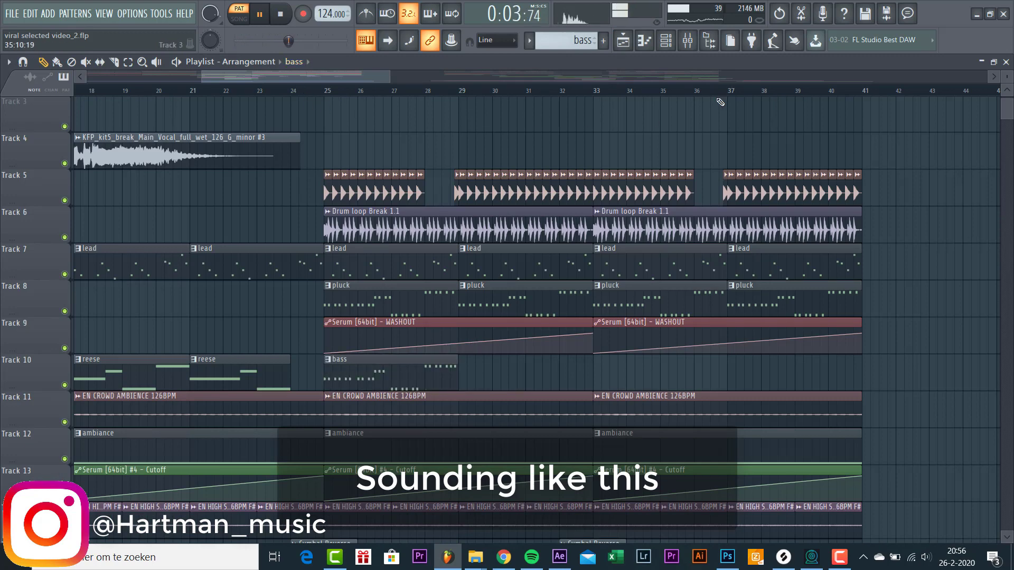
pyautogui.click(686, 42)
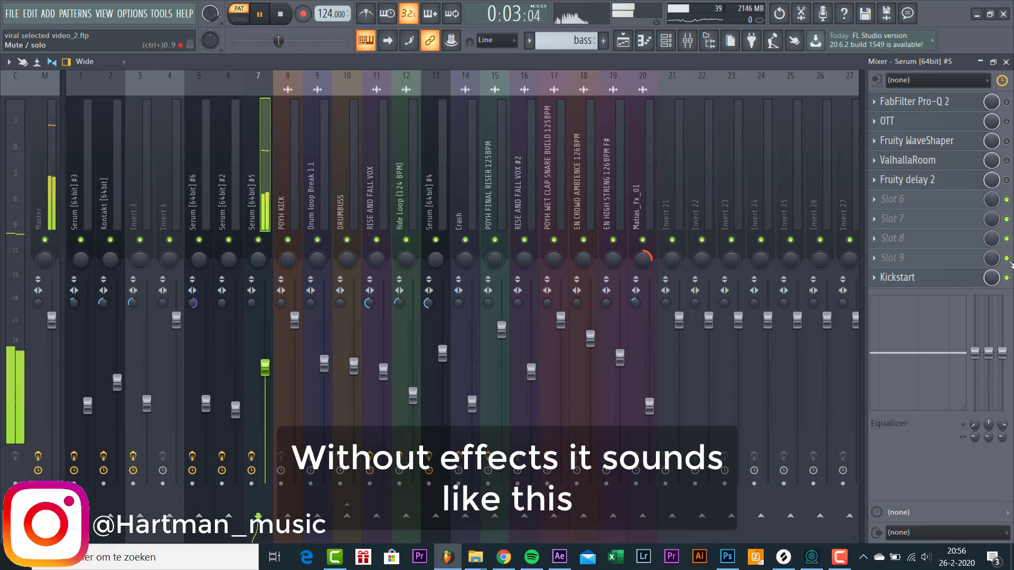
pyautogui.click(944, 101)
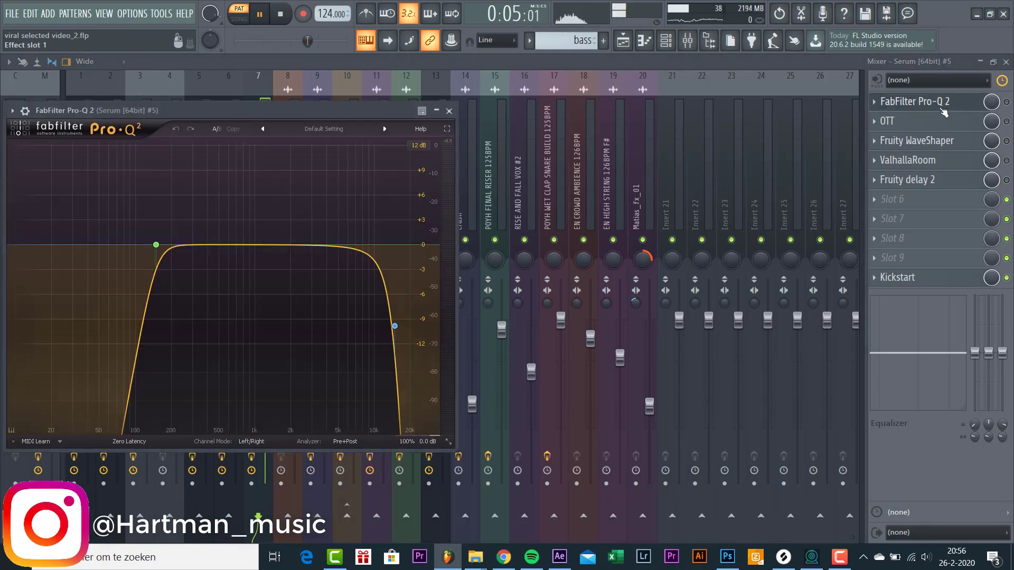
pyautogui.click(934, 124)
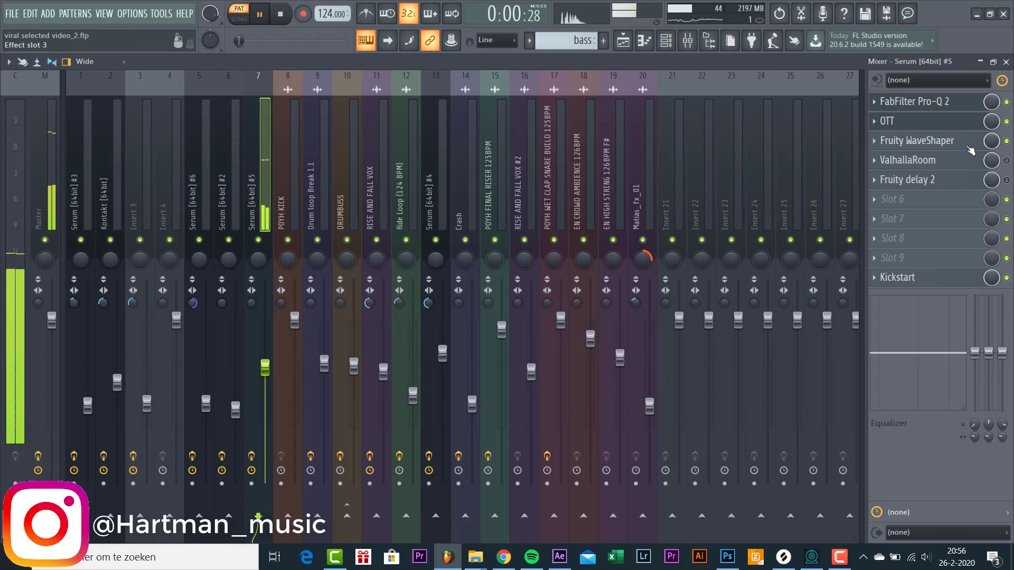
# Show the bass track's Fruity WaveShaper curve, enable ValhallaRoom and Fruity delay 2, and return to the playlist
pyautogui.click(921, 140)
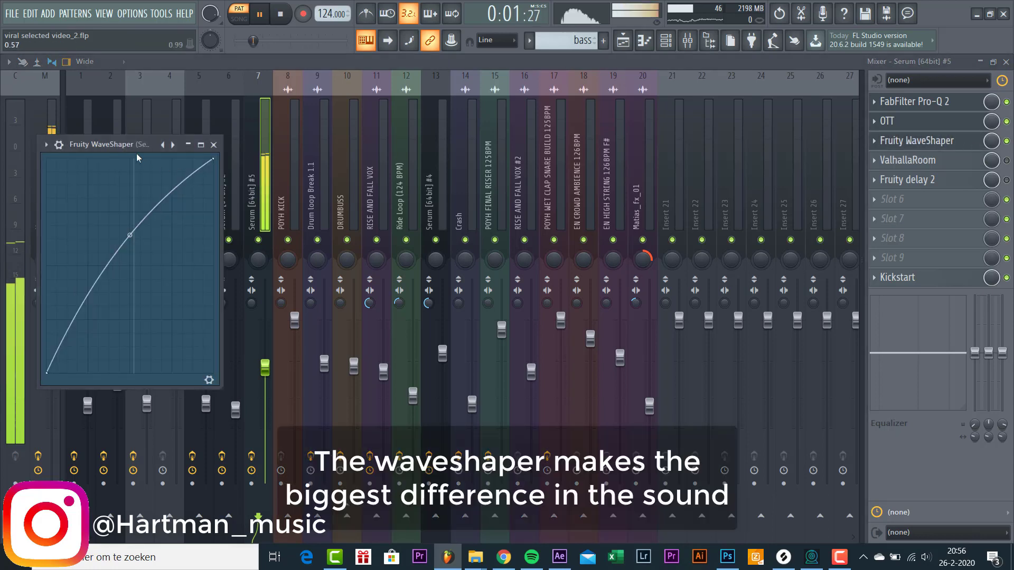
pyautogui.moveTo(145, 144); pyautogui.dragTo(264, 146)
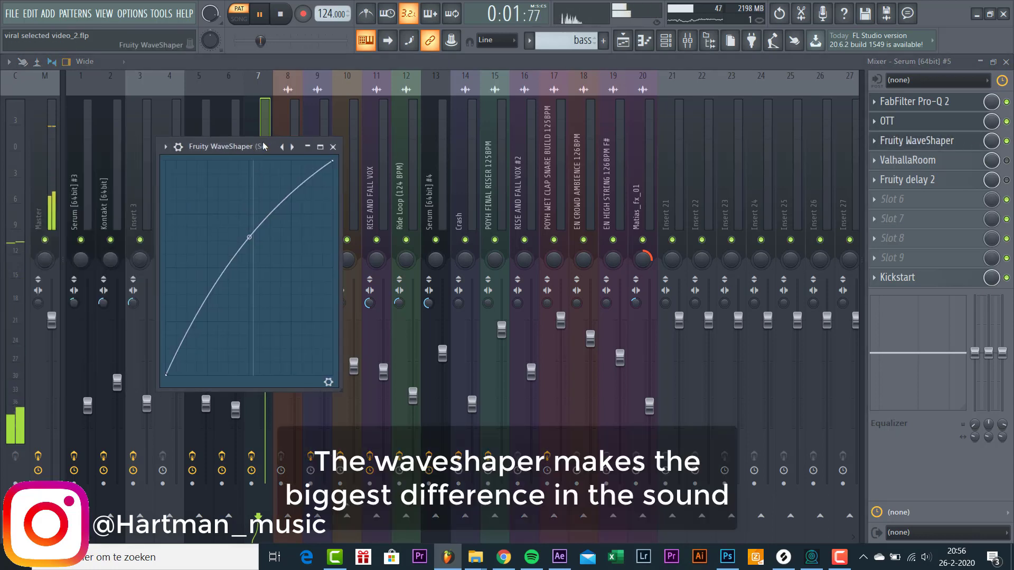
pyautogui.click(1006, 161)
pyautogui.click(1007, 180)
pyautogui.click(628, 47)
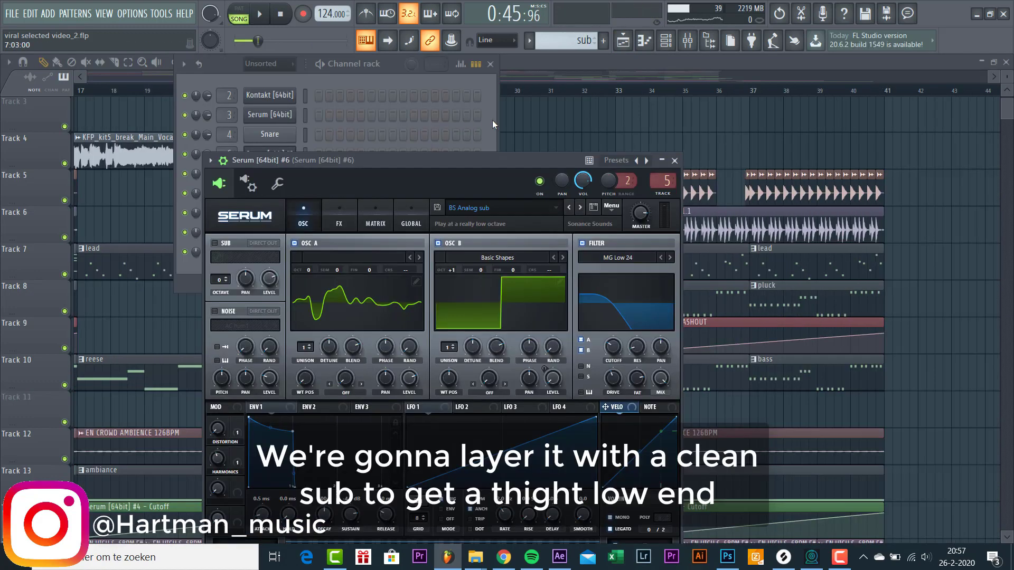
# Open the sub pattern's piano roll for Serum #6, transpose all its notes down two octaves, and play the pattern
pyautogui.click(492, 119)
pyautogui.click(327, 236)
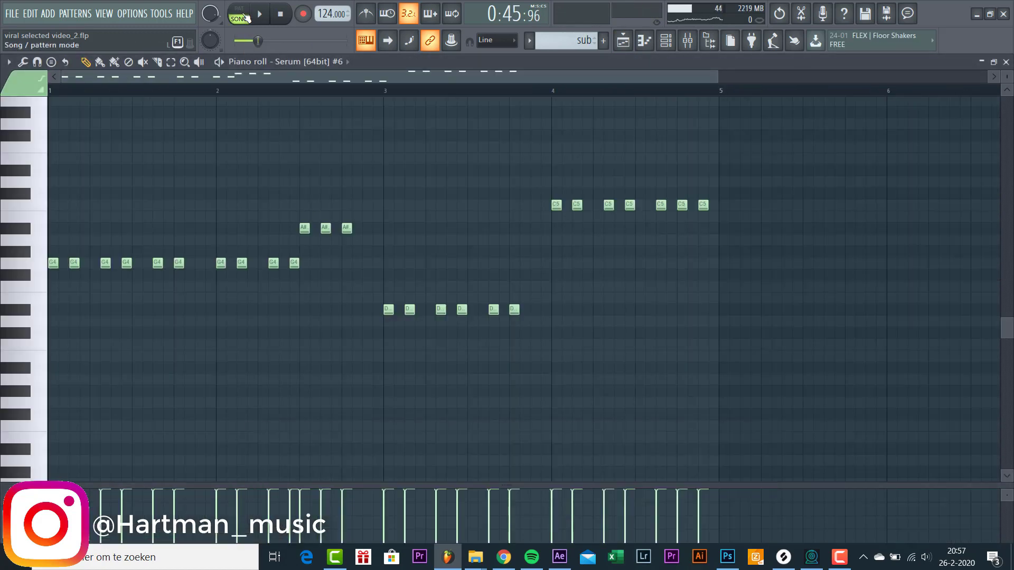
pyautogui.hotkey('ctrl', 'Down')
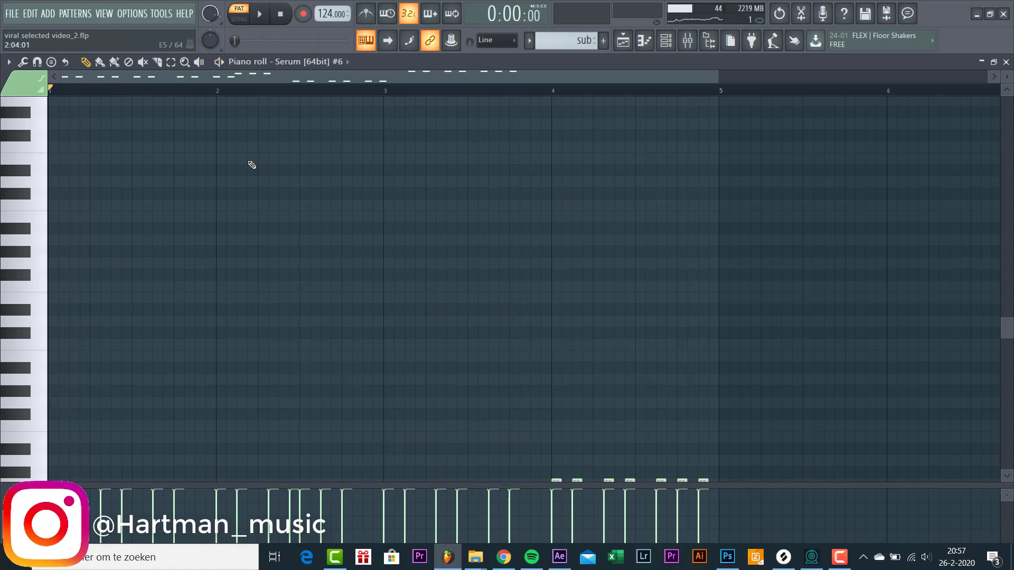
pyautogui.scroll(-6, 256, 244)
pyautogui.hotkey('ctrl', 'Down')
pyautogui.press('space')
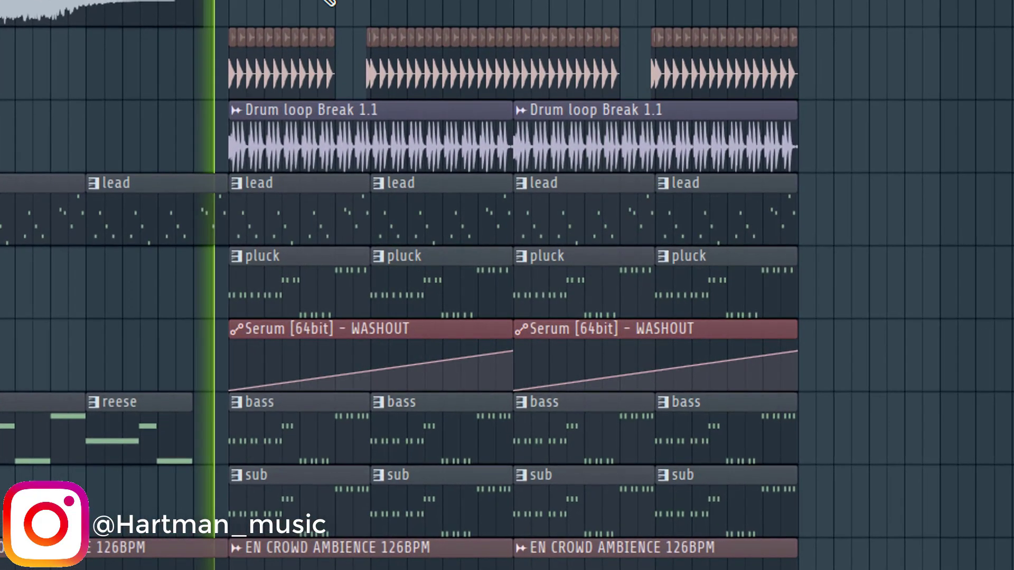
# Play the complete drop from just before bar 25 to hear the bass and sub together with the other layers
pyautogui.scroll(5, 328, 119)
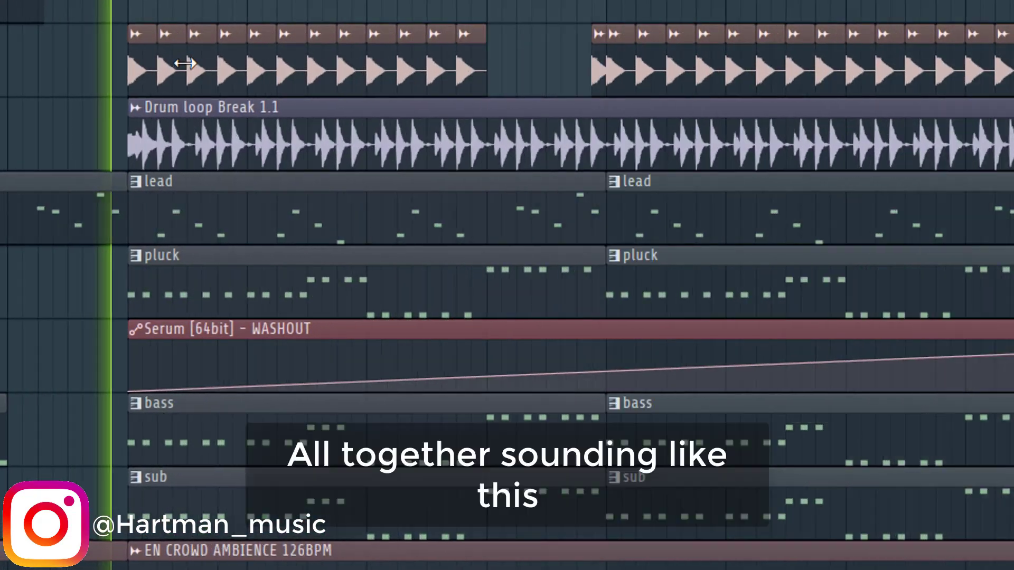
pyautogui.scroll(2, 185, 63)
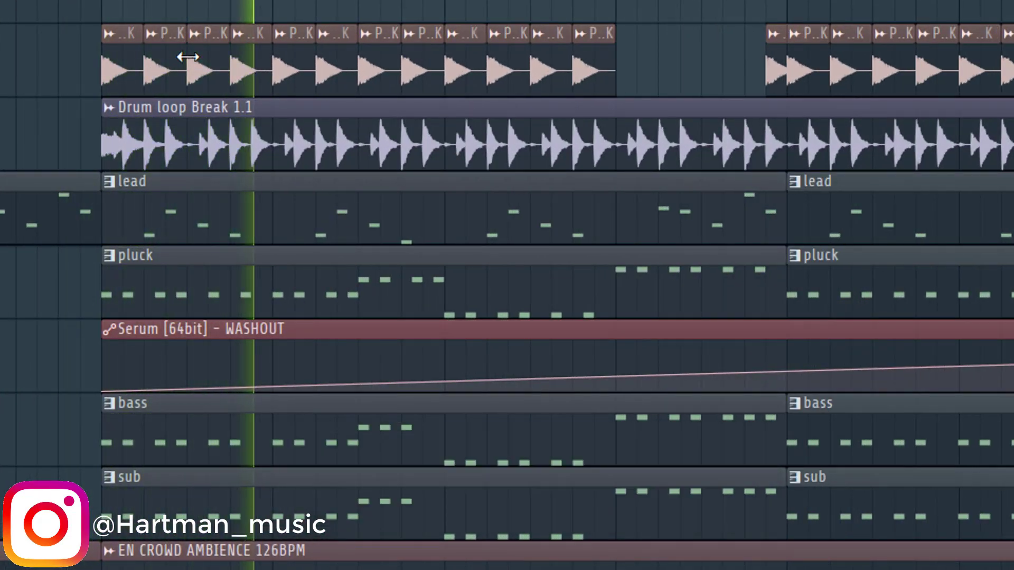
pyautogui.scroll(-2, 188, 53)
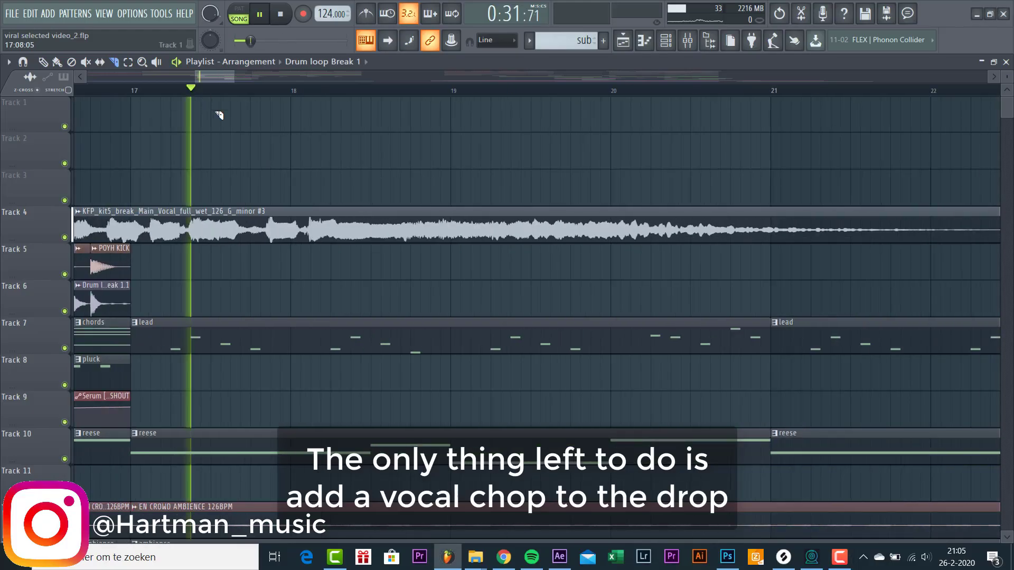
# Solo the main vocal track and replay the phrase just after bar 18 to locate the part for the vocal chop
pyautogui.scroll(2, 180, 227)
pyautogui.rightClick(65, 238)
pyautogui.scroll(2, 342, 273)
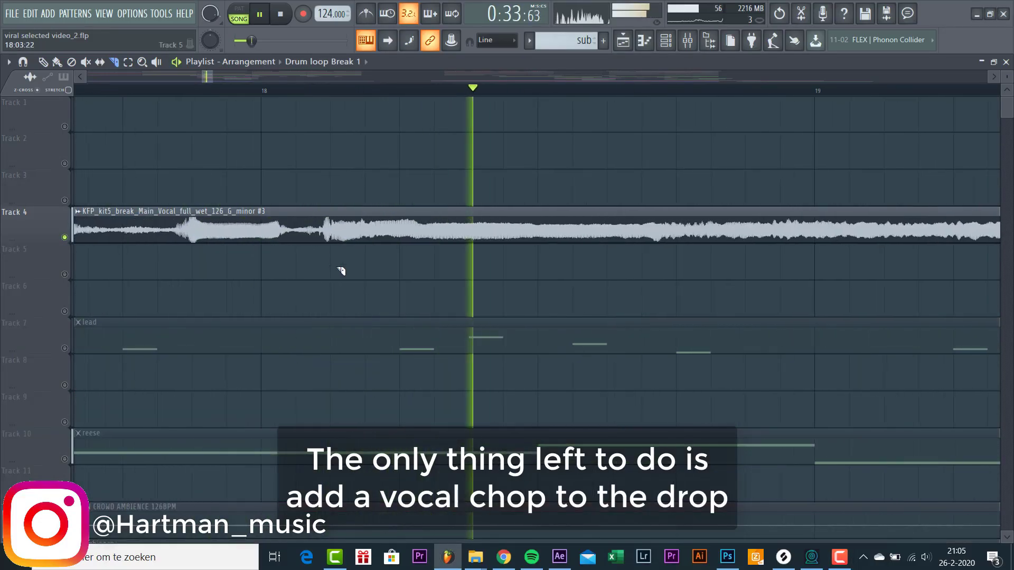
pyautogui.press('space')
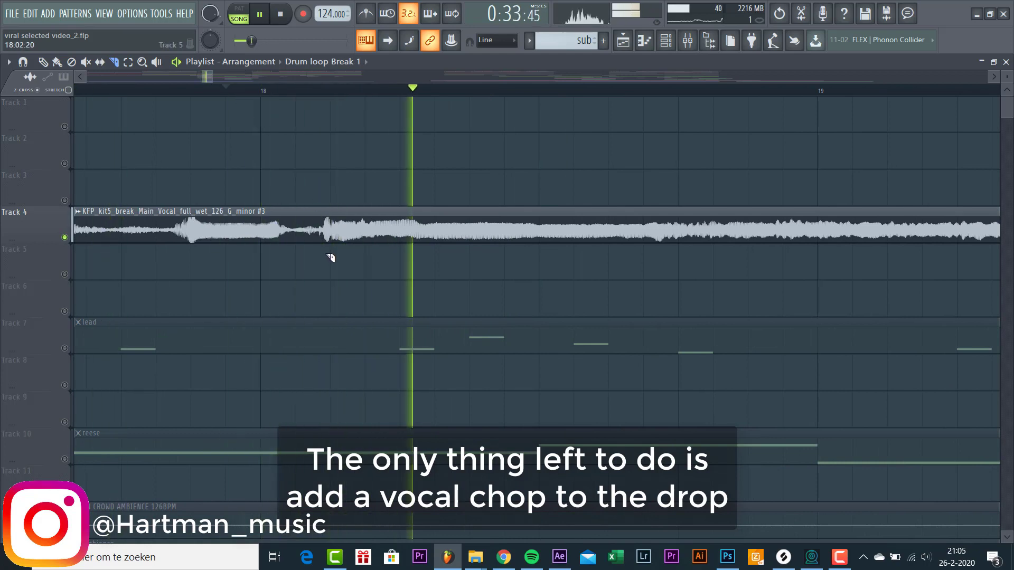
pyautogui.click(328, 94)
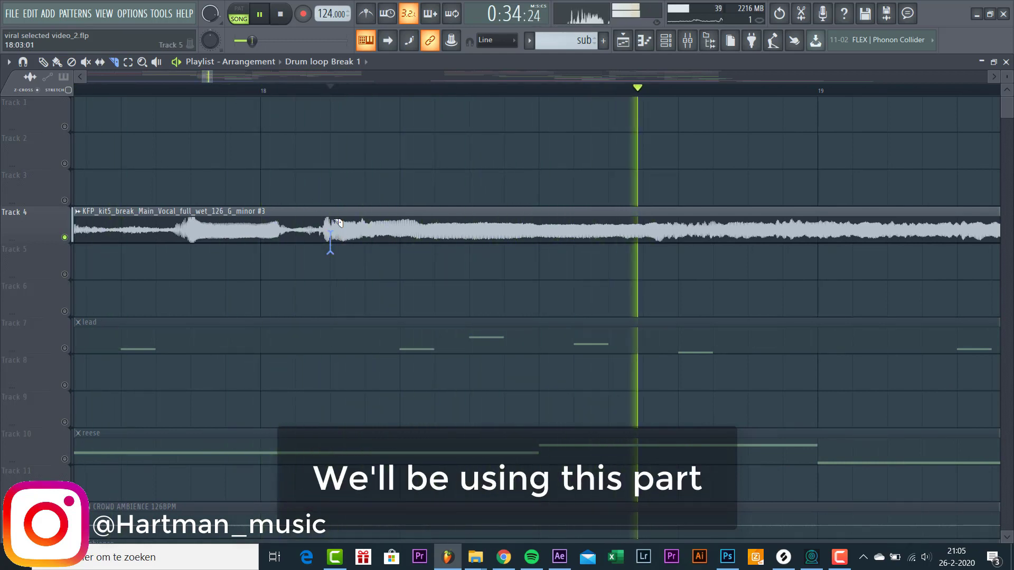
# Place the main vocal phrase clip on Track 4 at bar 25 over the drop, unsolo the track, and play it with the other layers
pyautogui.scroll(-3, 330, 219)
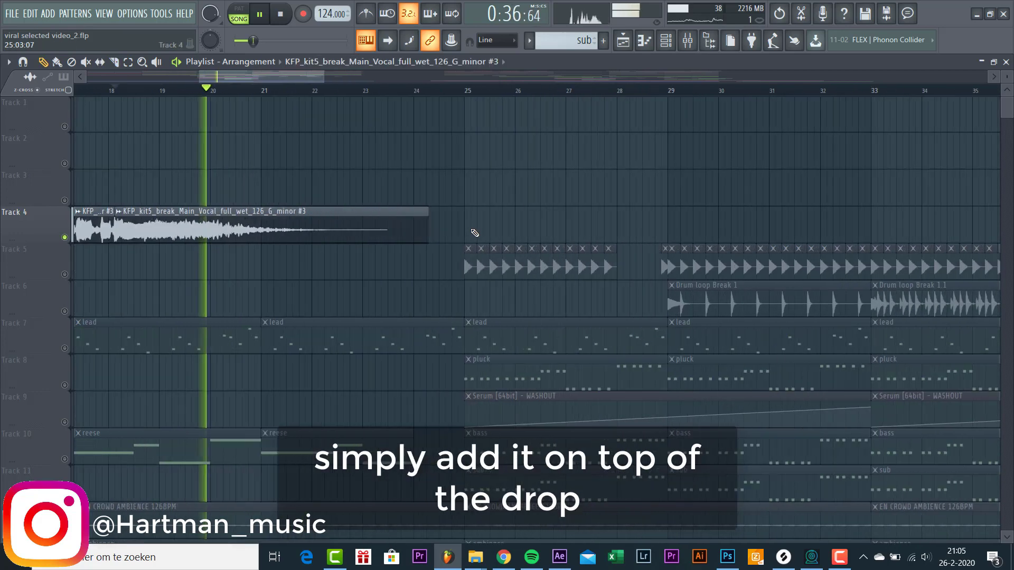
pyautogui.click(471, 229)
pyautogui.rightClick(64, 236)
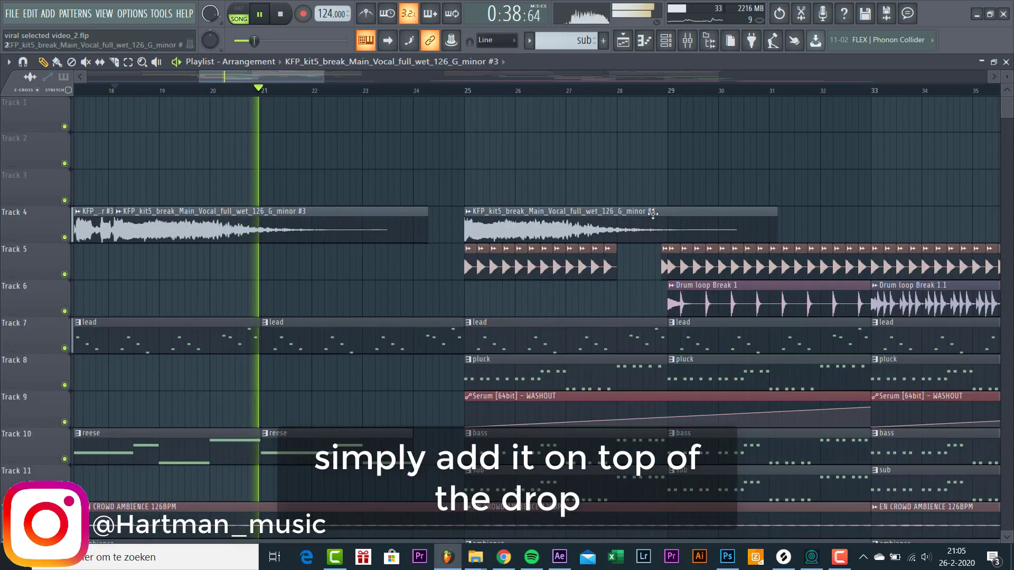
pyautogui.scroll(3, 616, 215)
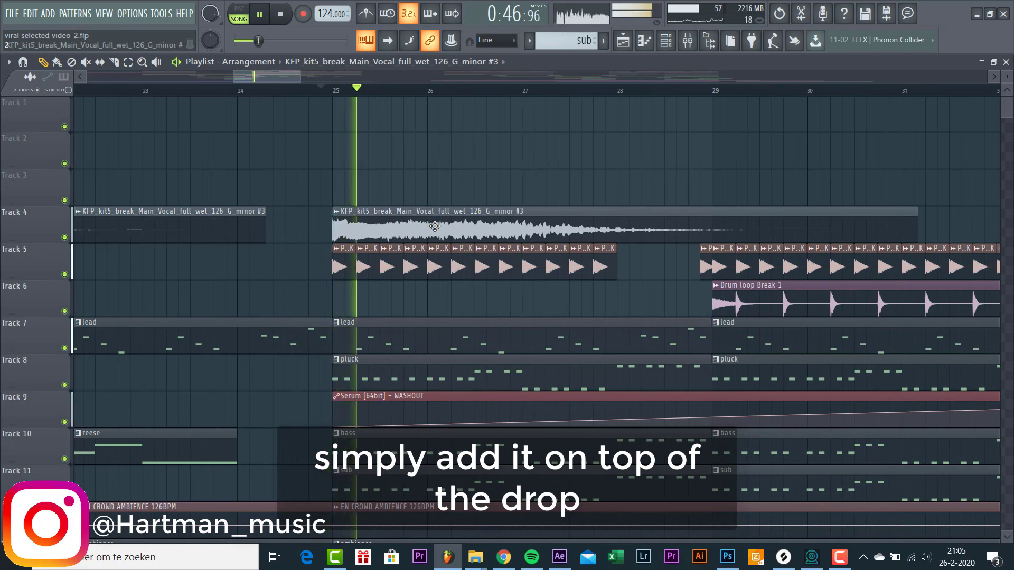
pyautogui.scroll(3, 434, 227)
# Enable the Kickstart sidechain effect on the vocal chop's mixer track, RISE AND FALL VOX
pyautogui.scroll(-6, 433, 228)
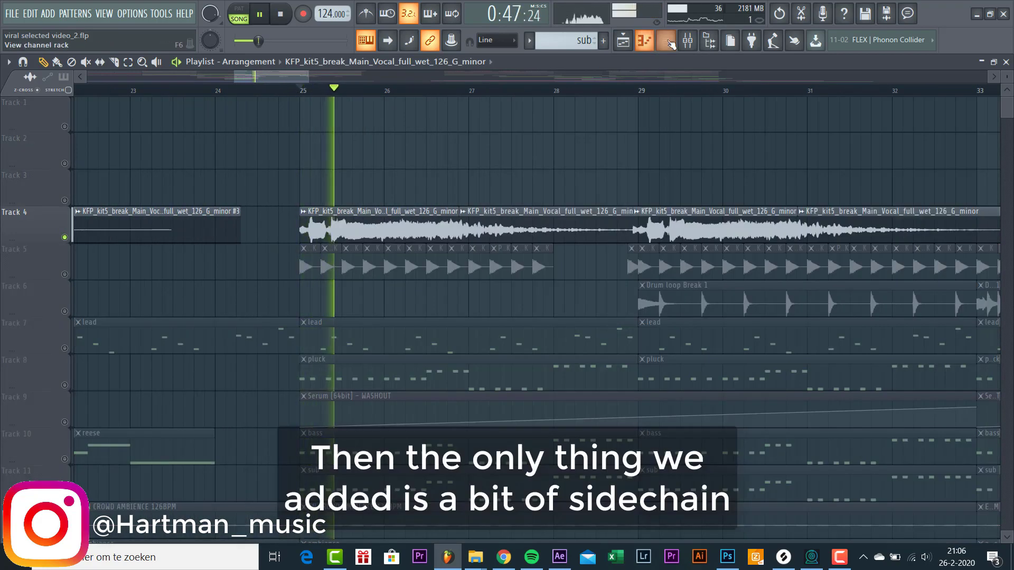
pyautogui.click(688, 40)
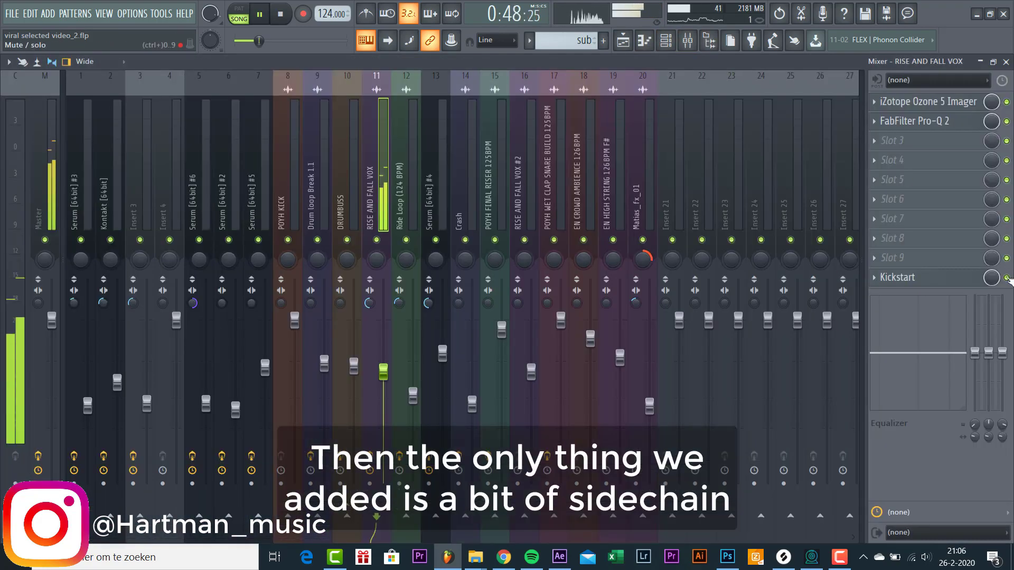
pyautogui.click(980, 286)
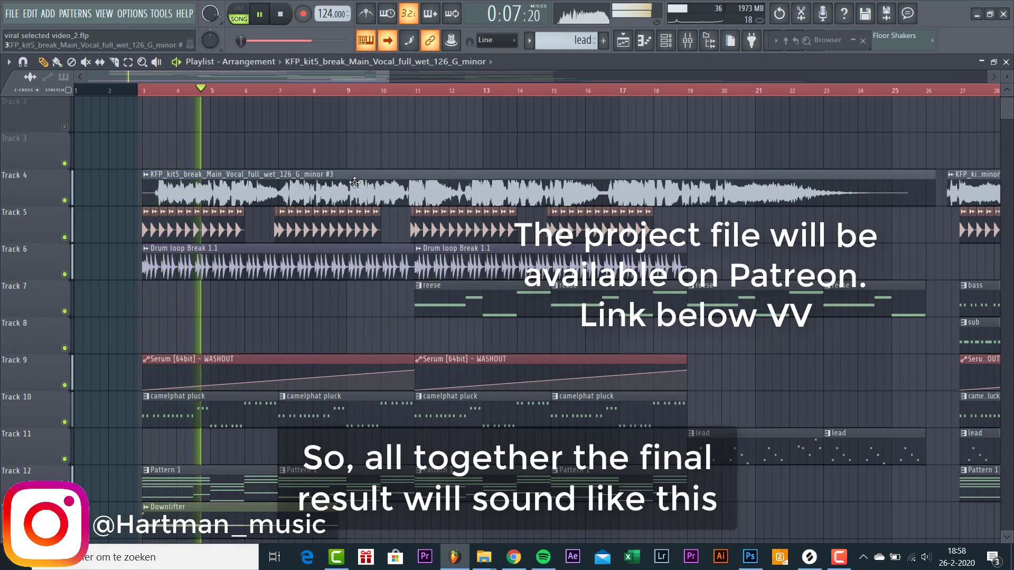
# Play the finished arrangement from bar 3 to about bar 18 and examine the vocal, drum, pluck, reese, ambience and automation tracks
pyautogui.scroll(-7, 354, 182)
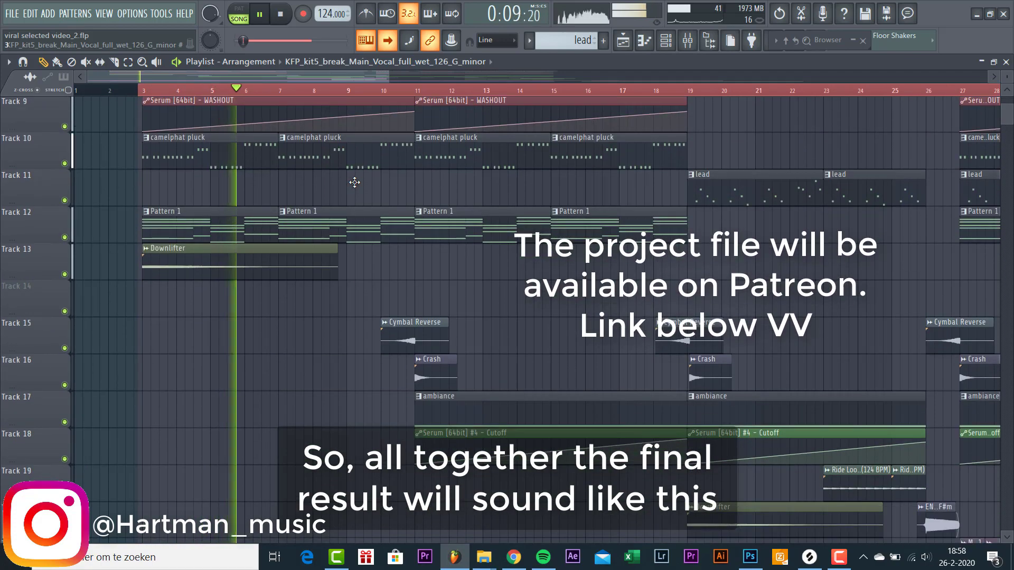
pyautogui.scroll(-6, 354, 183)
pyautogui.scroll(4, 354, 182)
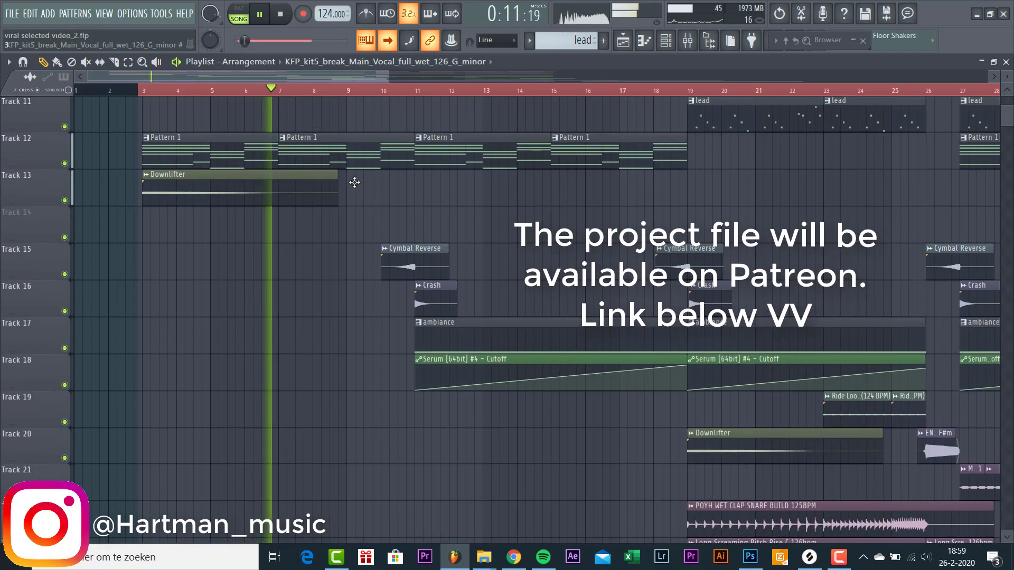
pyautogui.scroll(-10, 354, 182)
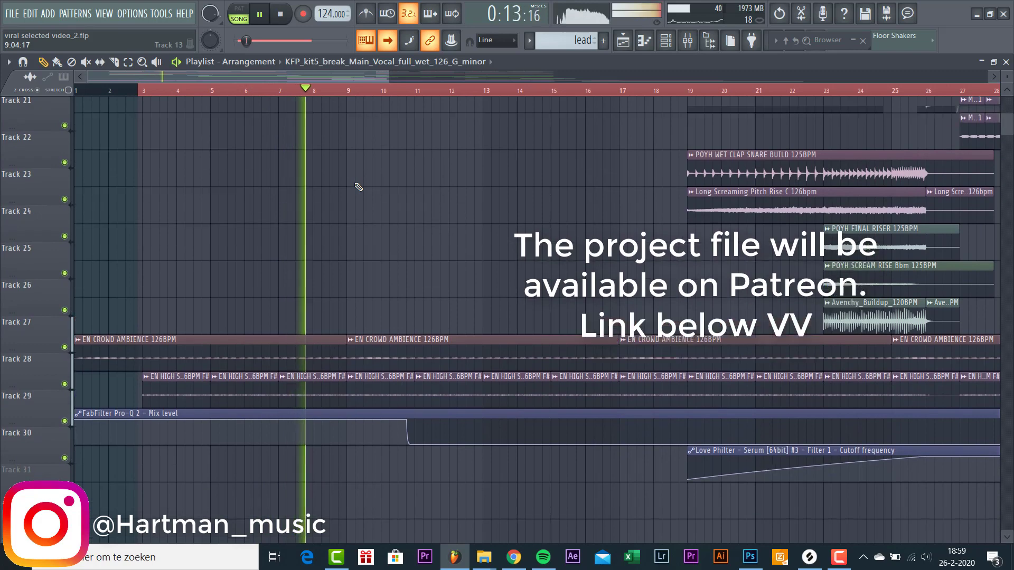
pyautogui.scroll(18, 358, 187)
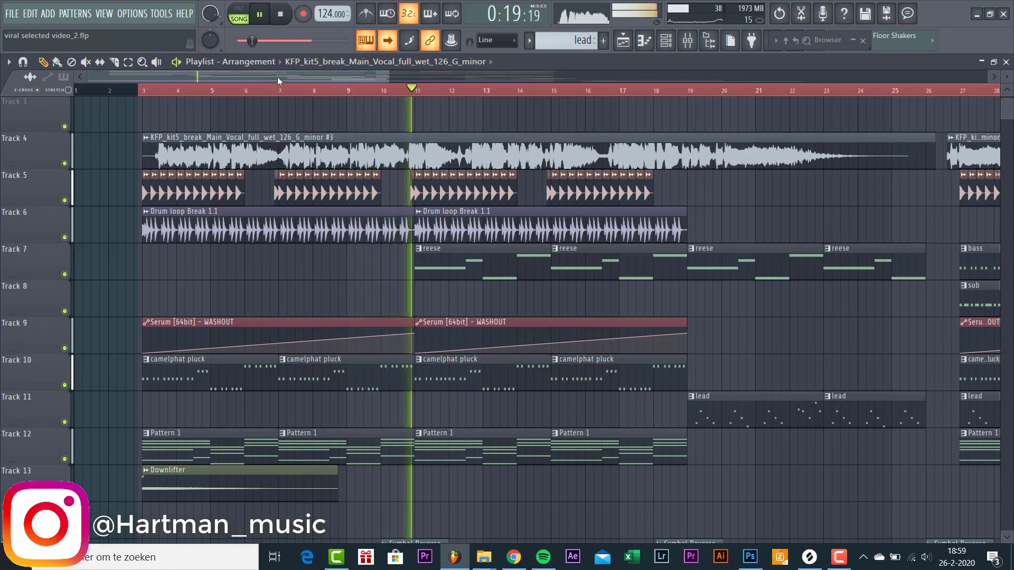
pyautogui.moveTo(278, 77); pyautogui.dragTo(356, 97)
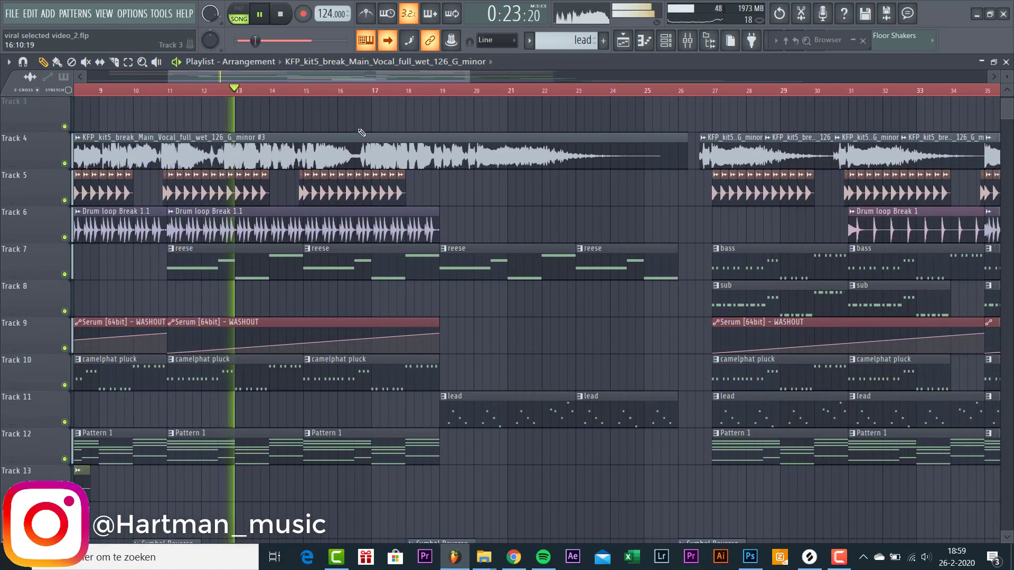
pyautogui.scroll(-2, 308, 300)
pyautogui.scroll(-8, 309, 300)
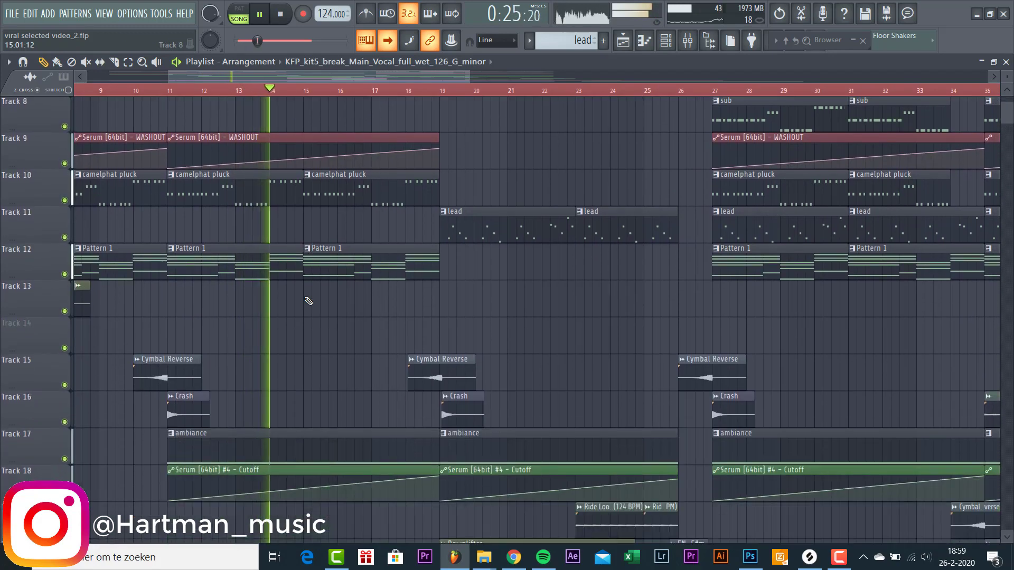
pyautogui.scroll(-3, 308, 301)
pyautogui.scroll(12, 309, 301)
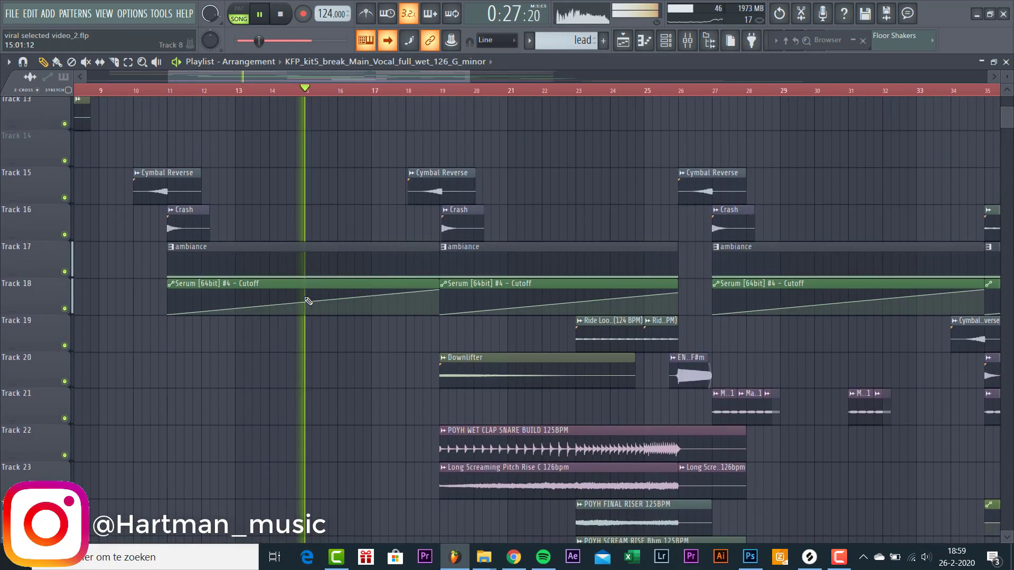
pyautogui.scroll(1, 309, 301)
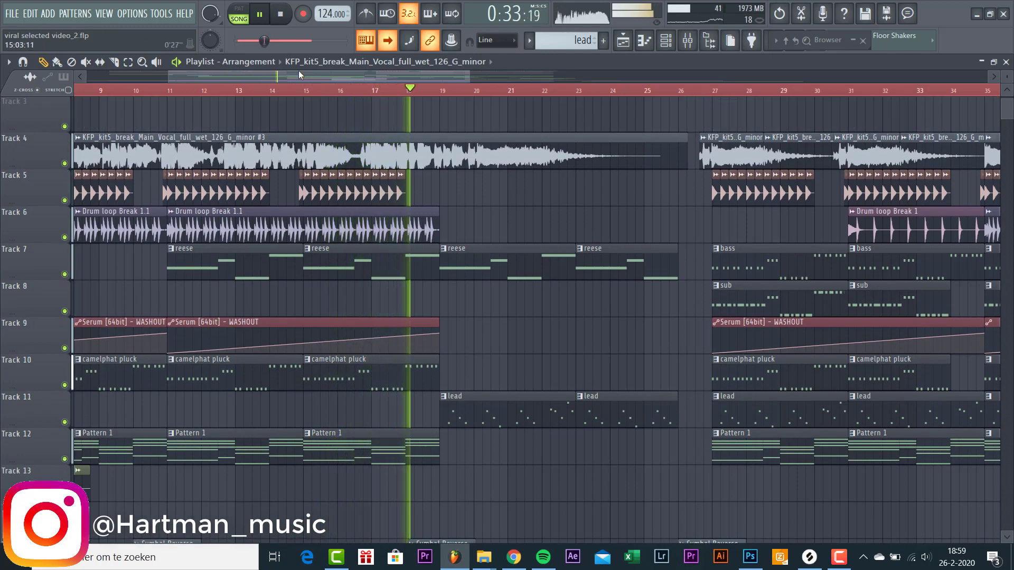
# Follow the build-up between bars 19 and 27 during playback, examining its lead, snare build, risers and filter automation
pyautogui.moveTo(301, 79); pyautogui.dragTo(376, 87)
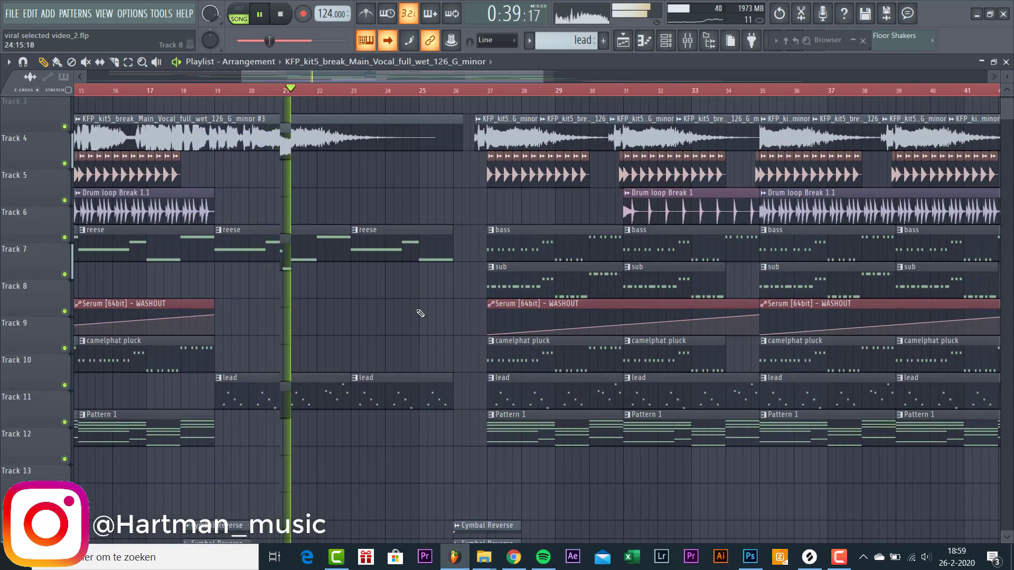
pyautogui.scroll(-10, 419, 313)
pyautogui.scroll(-6, 415, 308)
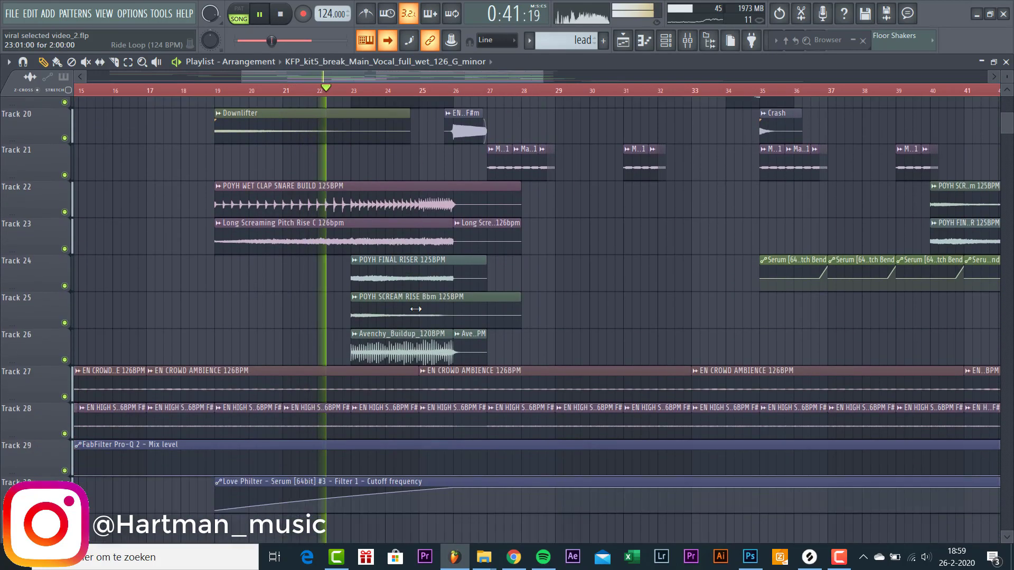
pyautogui.scroll(10, 416, 308)
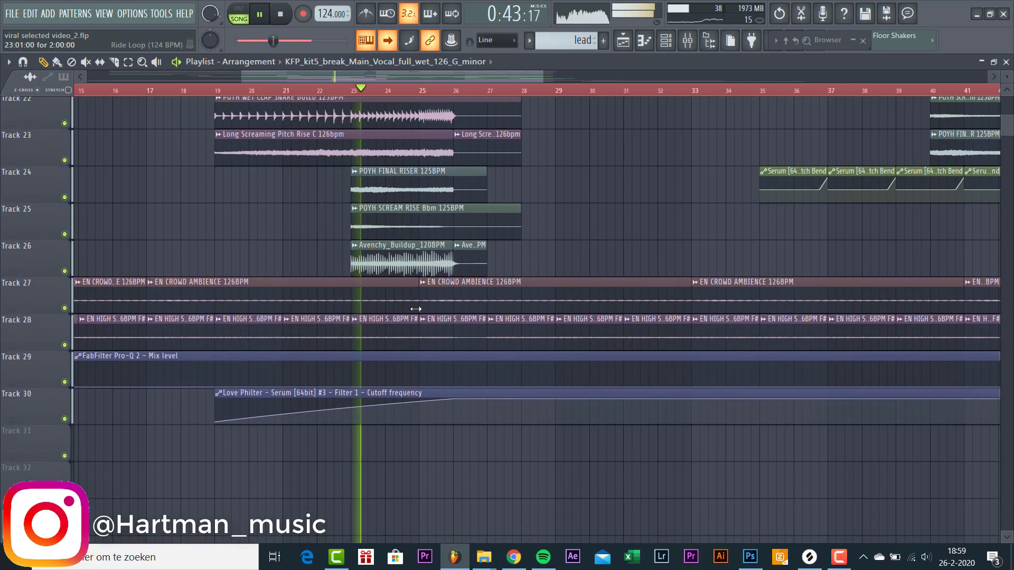
pyautogui.scroll(10, 415, 309)
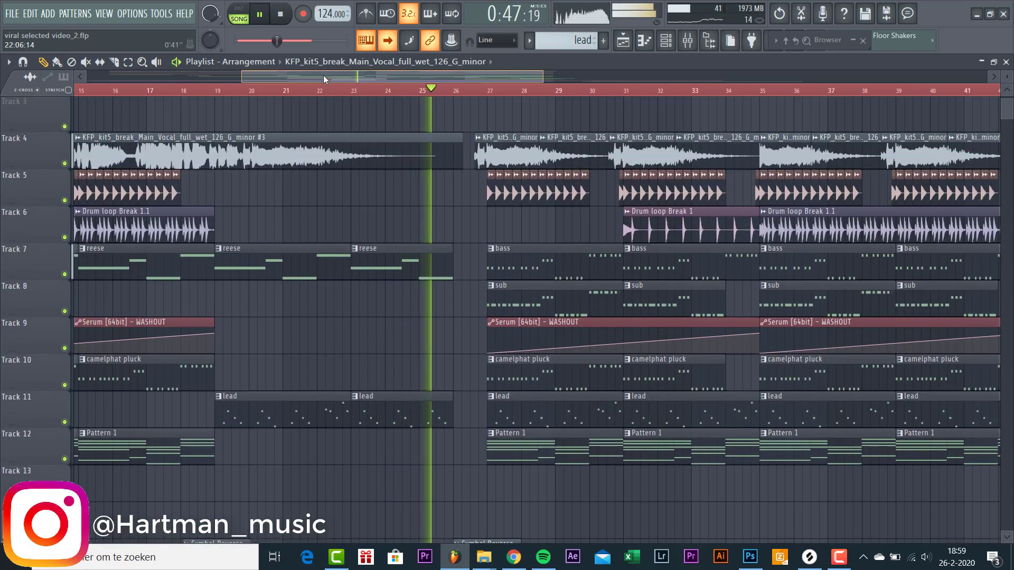
# Follow the drop from bar 27 to its end during playback, examining its vocal chops, drums, bass, sub, rides and pitch-bend automation
pyautogui.moveTo(324, 75); pyautogui.dragTo(401, 81)
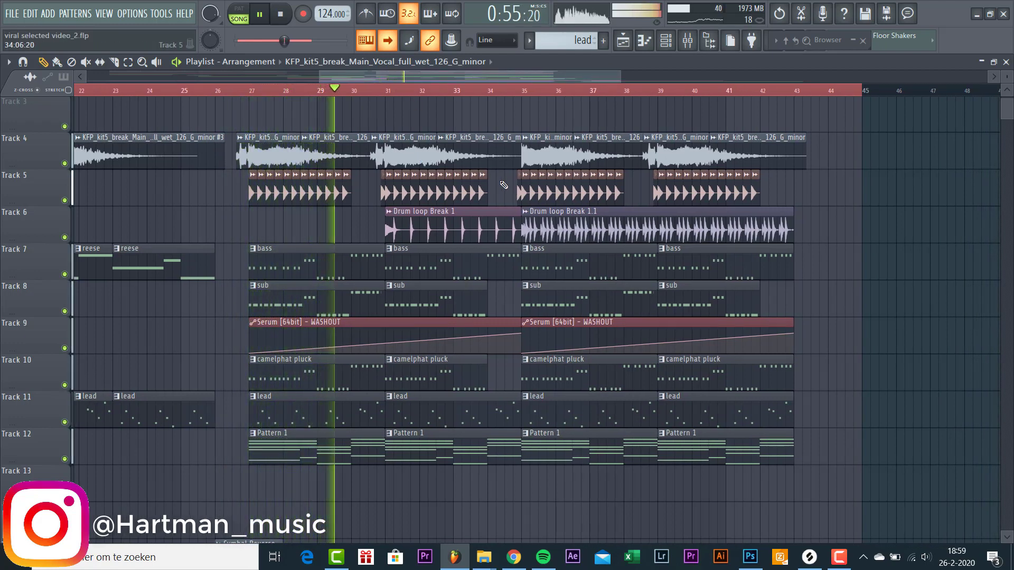
pyautogui.scroll(-8, 504, 185)
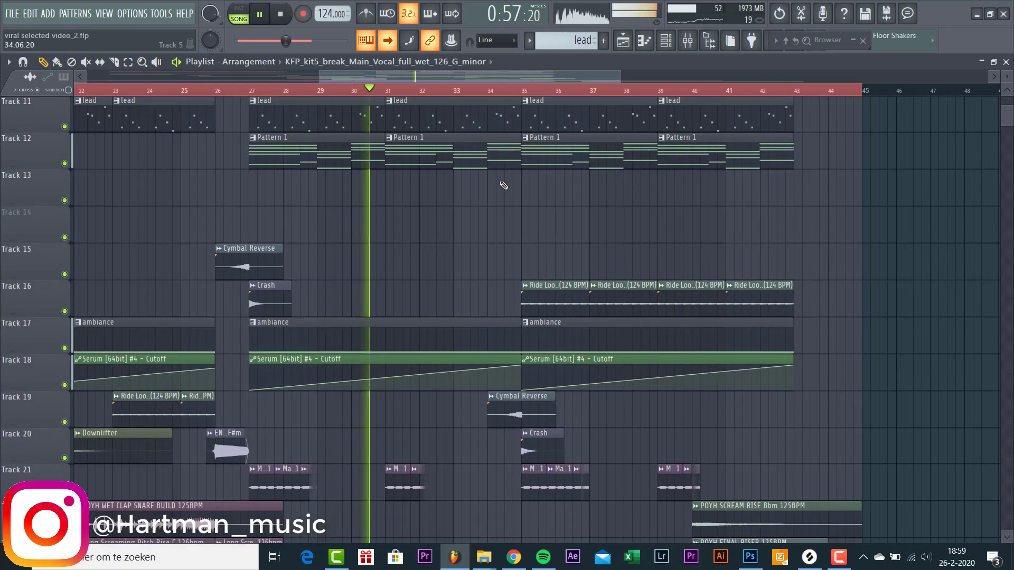
pyautogui.scroll(-9, 504, 185)
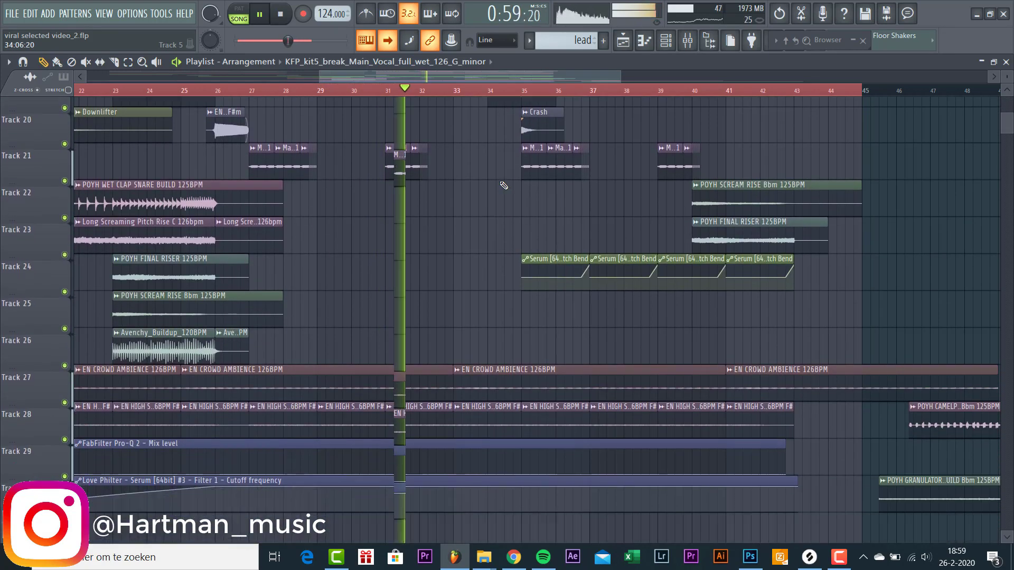
pyautogui.scroll(-3, 504, 185)
pyautogui.scroll(9, 504, 185)
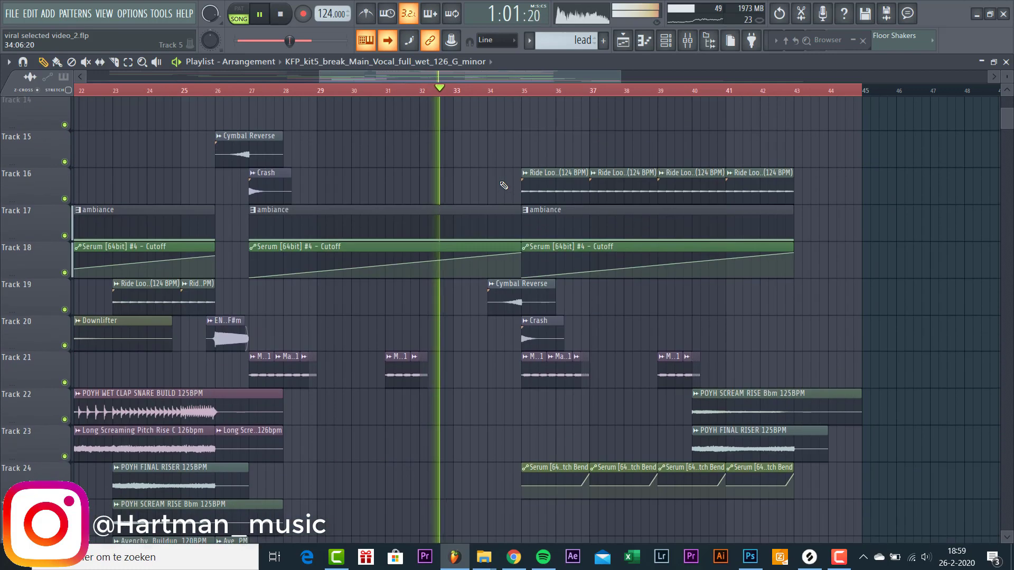
pyautogui.scroll(11, 504, 185)
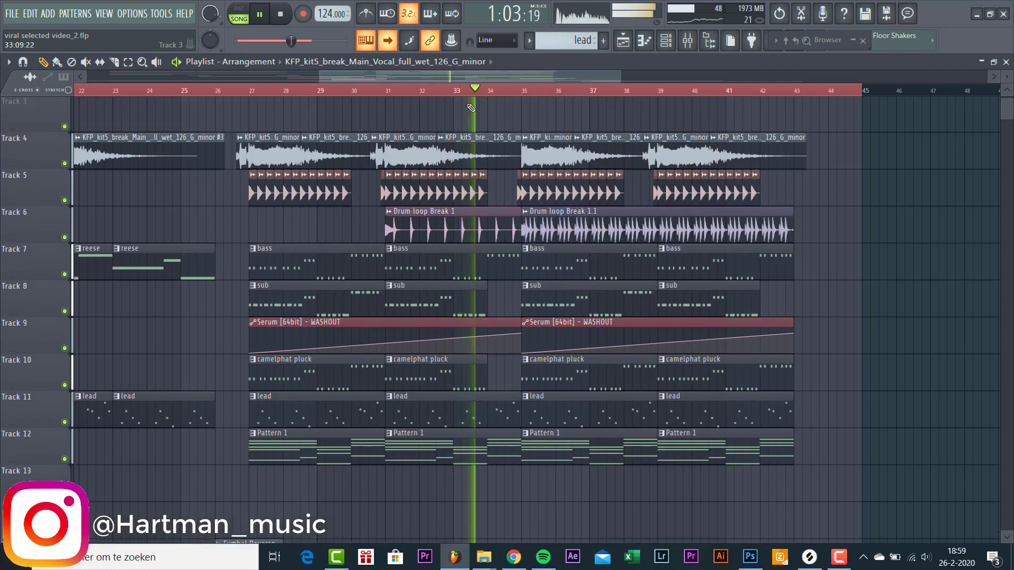
pyautogui.moveTo(461, 76); pyautogui.dragTo(526, 87)
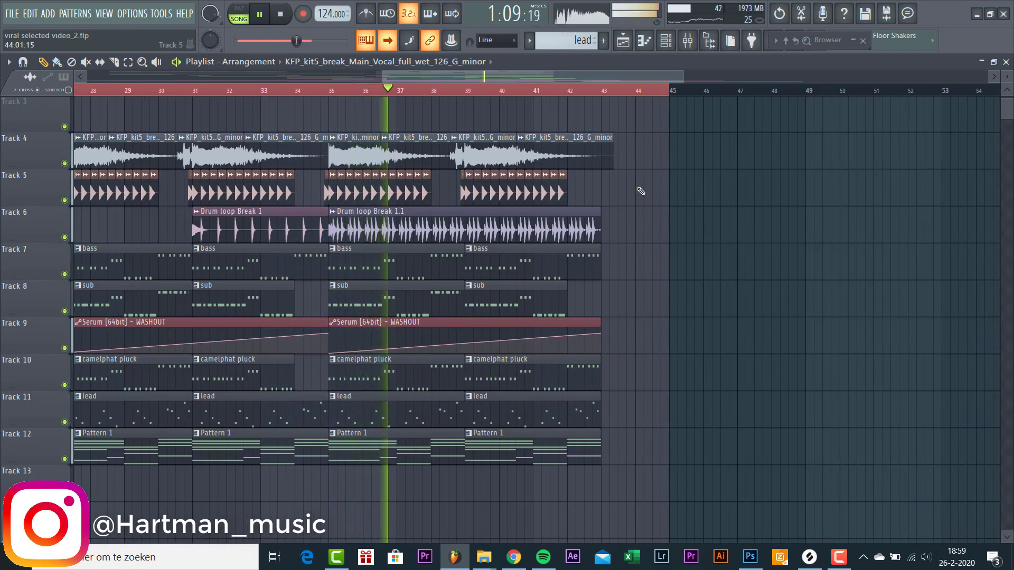